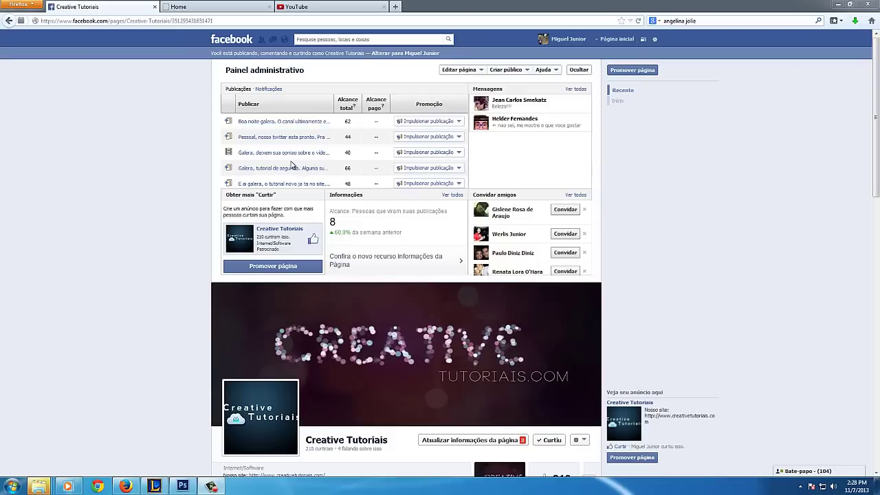
Look at the boost offers for the Facebook posts, then scroll down the feed.
left_click(427, 152)
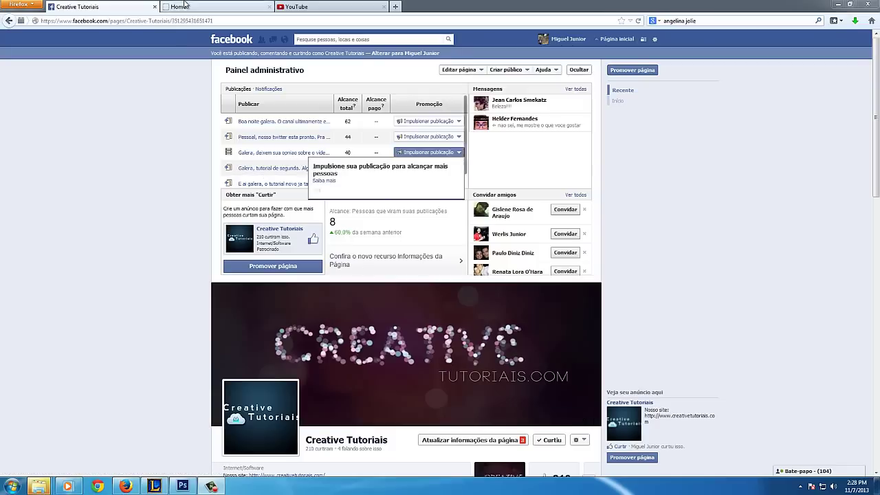
left_click(184, 6)
left_click(76, 7)
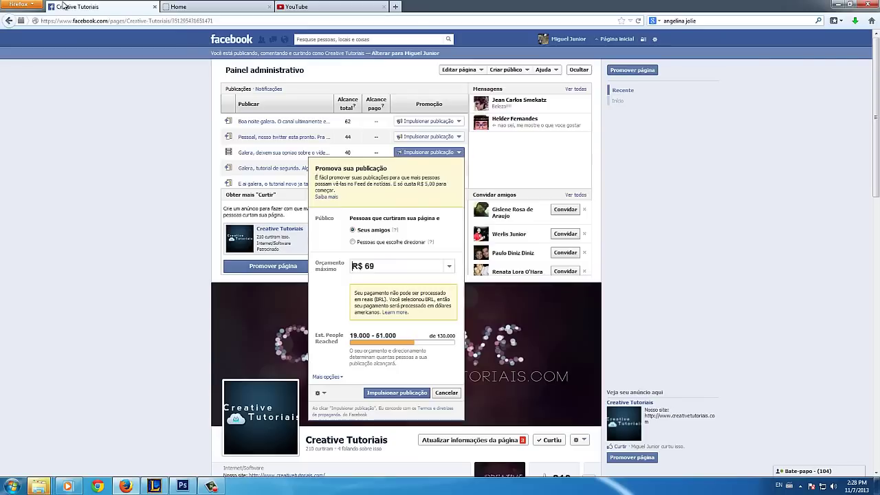
left_click(427, 136)
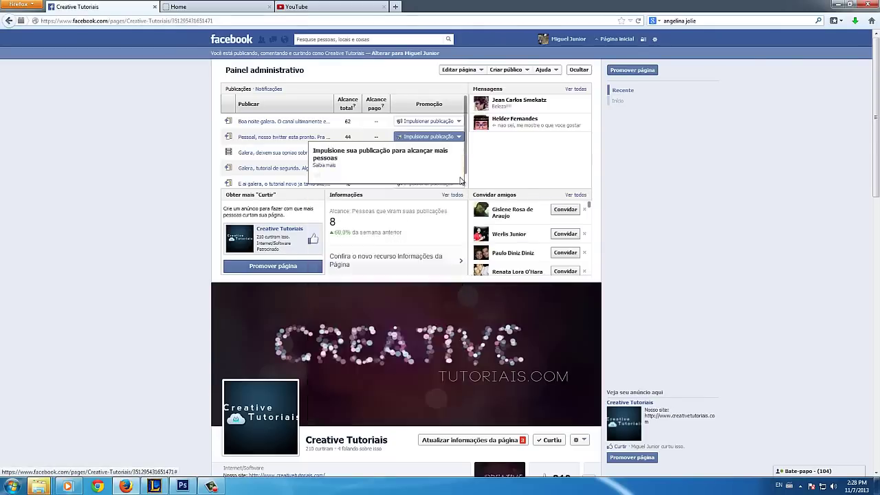
left_click(2, 319)
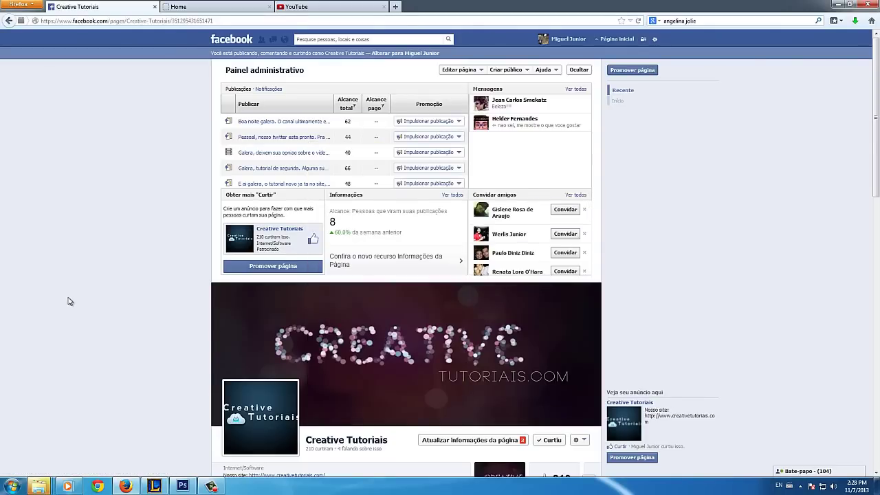
scroll(69, 298, "down", 3)
scroll(84, 293, "down", 2)
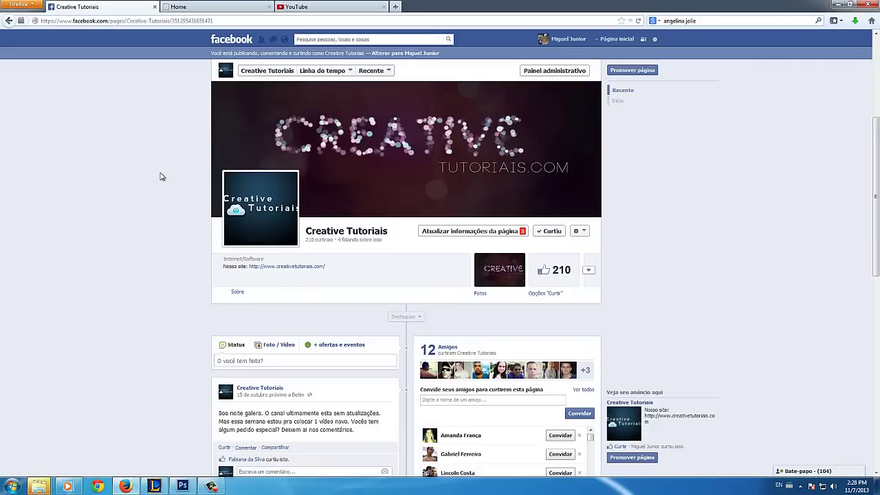
scroll(161, 180, "down", 3)
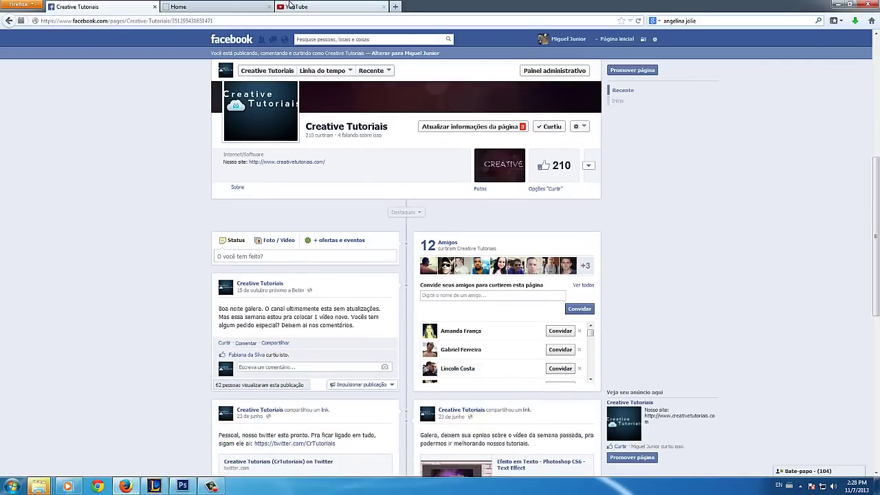
On YouTube, go to the CreativeTutoriais channel page through the account menu.
left_click(291, 5)
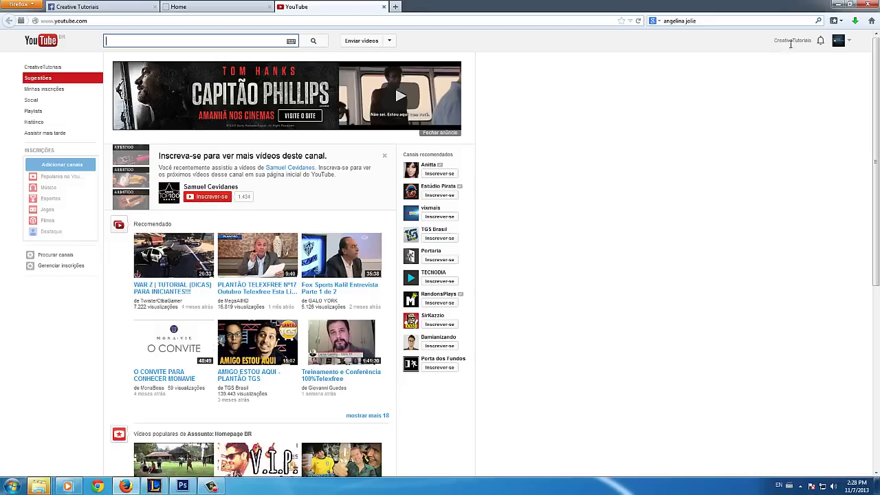
left_click(791, 43)
left_click(45, 155)
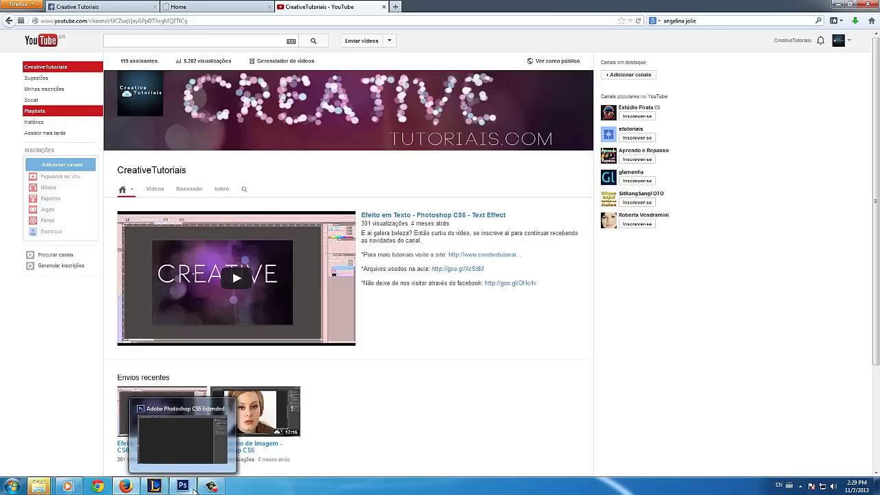
mouse_move(236, 278)
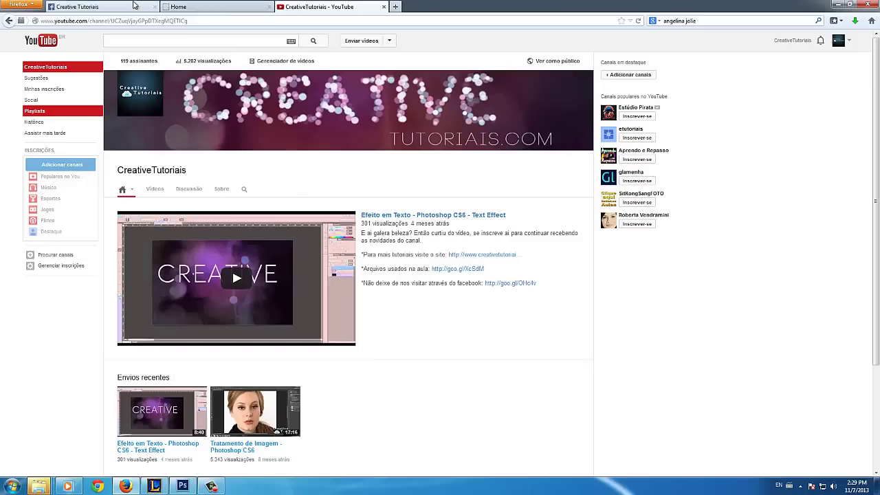
mouse_move(398, 269)
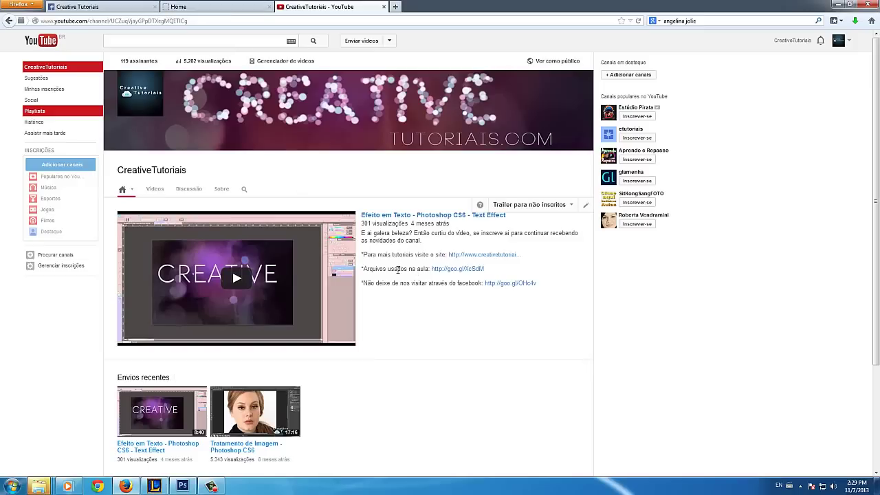
Return to Facebook, scroll the feed, then minimise Firefox to reveal Photoshop.
left_click(76, 6)
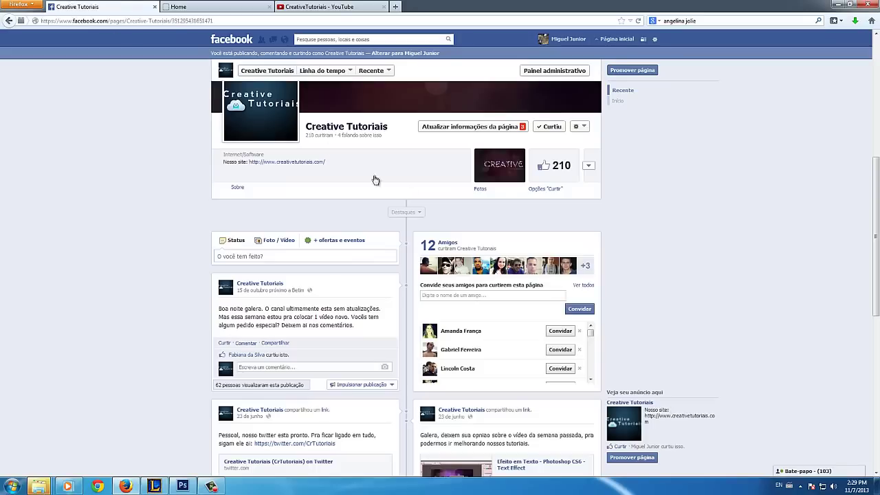
scroll(364, 293, "down", 5)
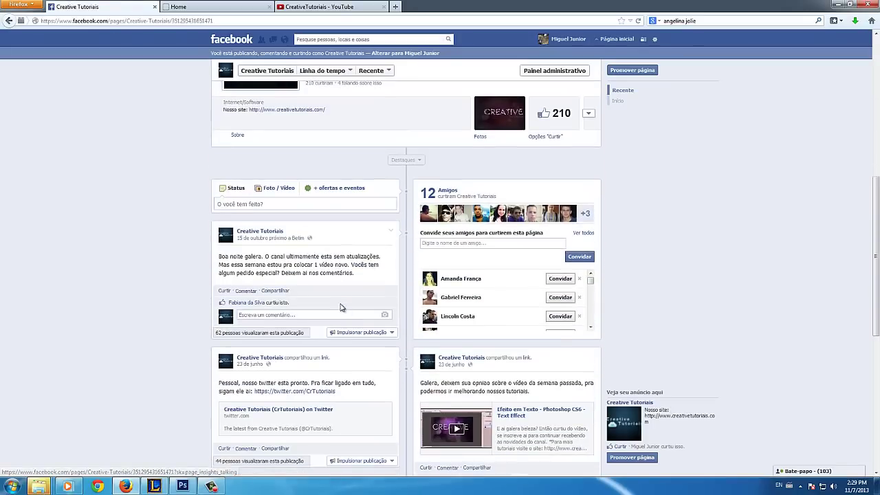
scroll(301, 307, "up", 4)
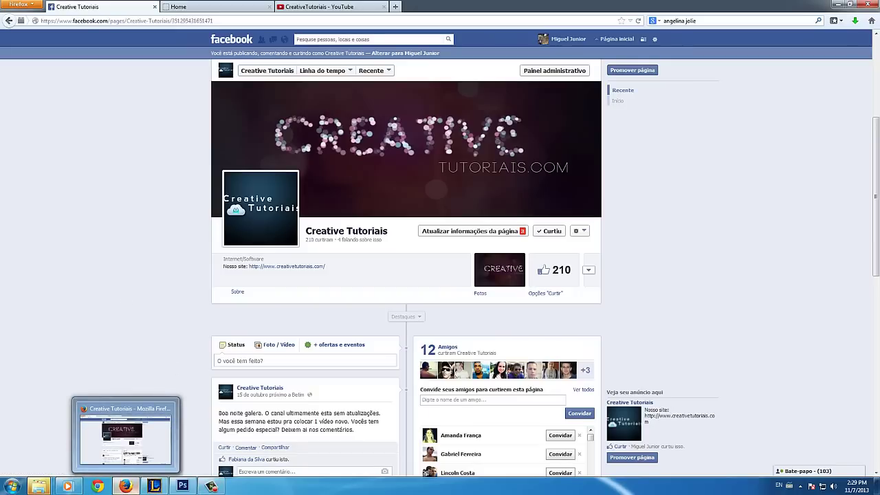
left_click(124, 486)
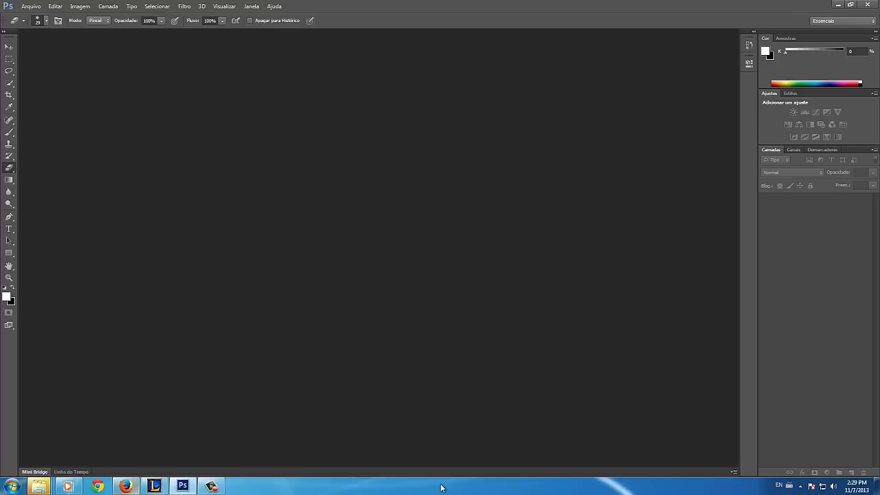
Open redirect.jpg from the desktop's Aula 3 folder, keeping its embedded colour profile.
left_click(877, 487)
double_click(51, 210)
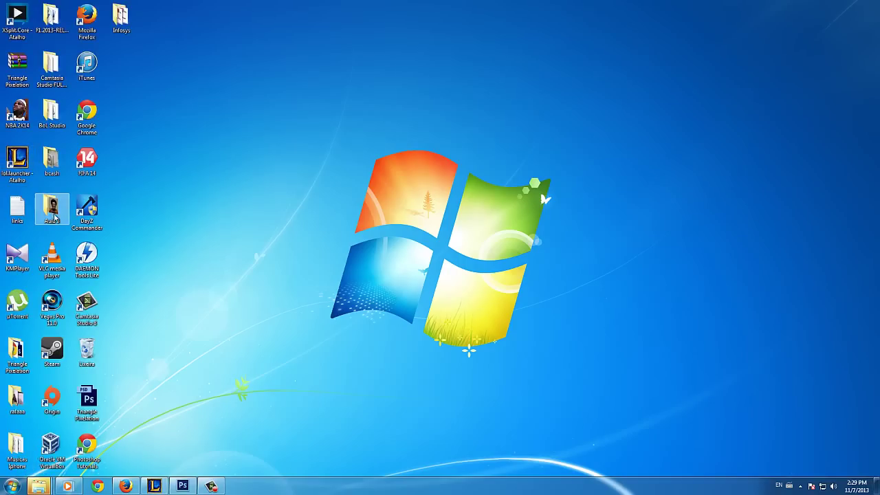
mouse_move(380, 255)
left_mouse_down()
mouse_move(217, 430)
mouse_move(287, 277)
left_mouse_up()
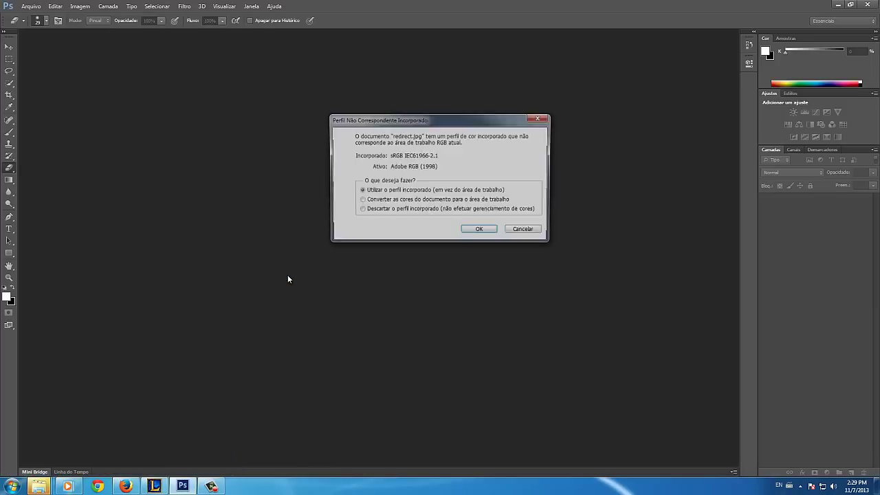
left_click(479, 230)
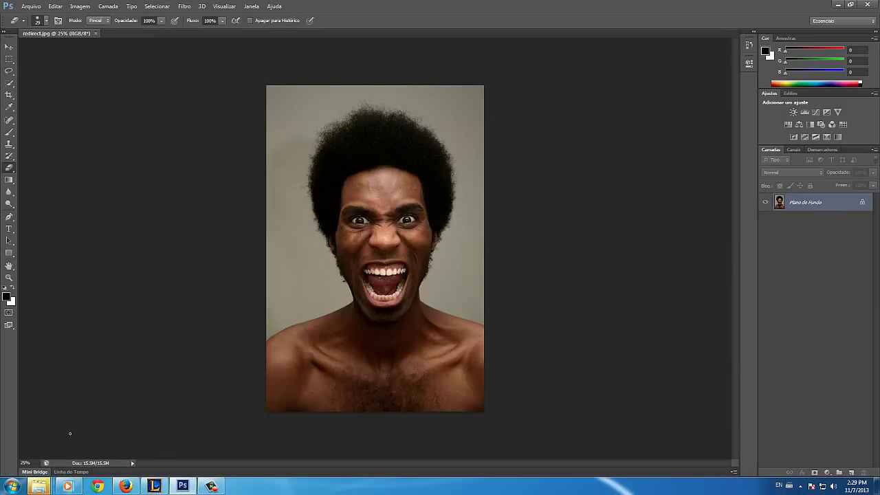
mouse_move(39, 487)
left_click(202, 411)
Unlock the Plano de Fundo background as a normal layer named Camada 0.
double_click(827, 206)
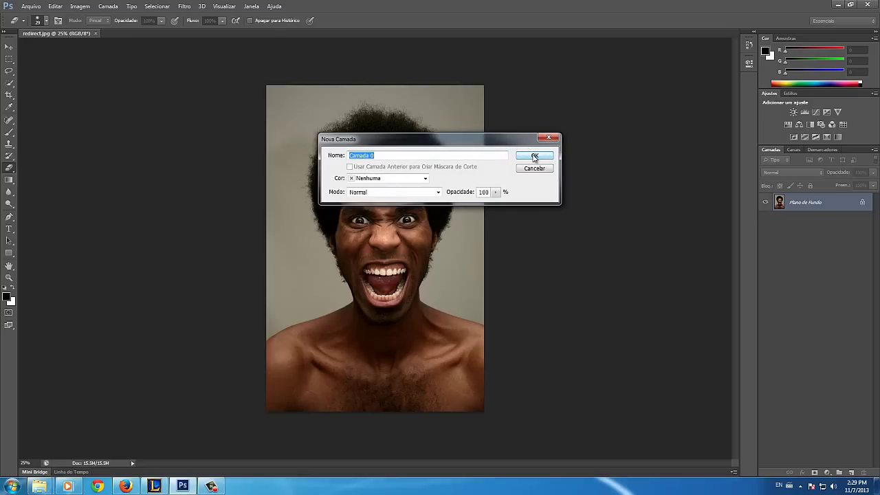
left_click(534, 156)
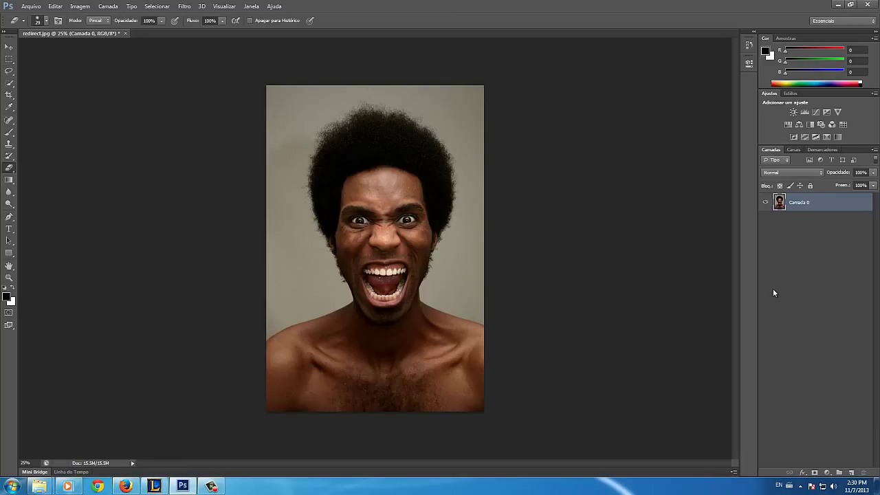
Zoom to 66.7% to inspect the top of the afro, then return to 33.3%.
key("ctrl+plus")
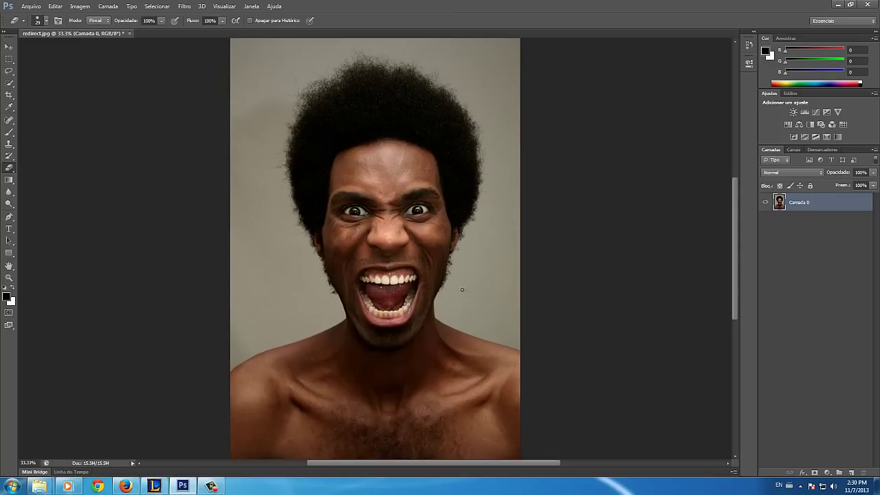
scroll(414, 232, "up", 2)
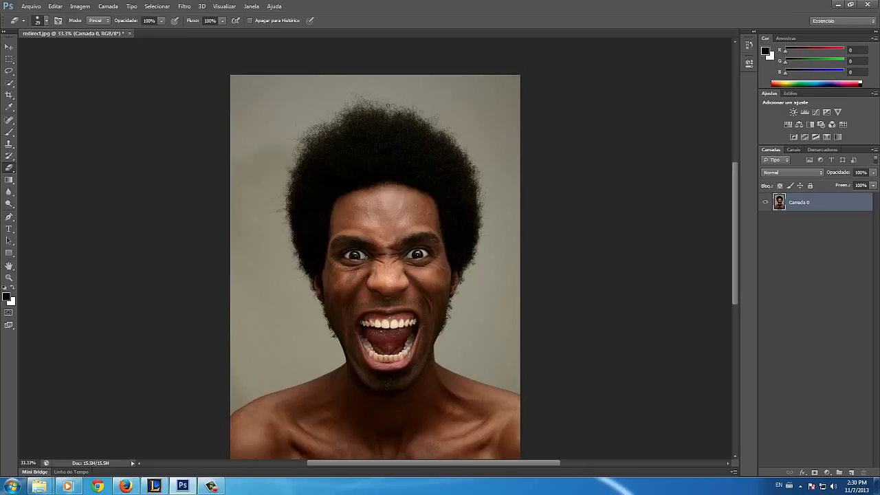
scroll(361, 335, "down", 2)
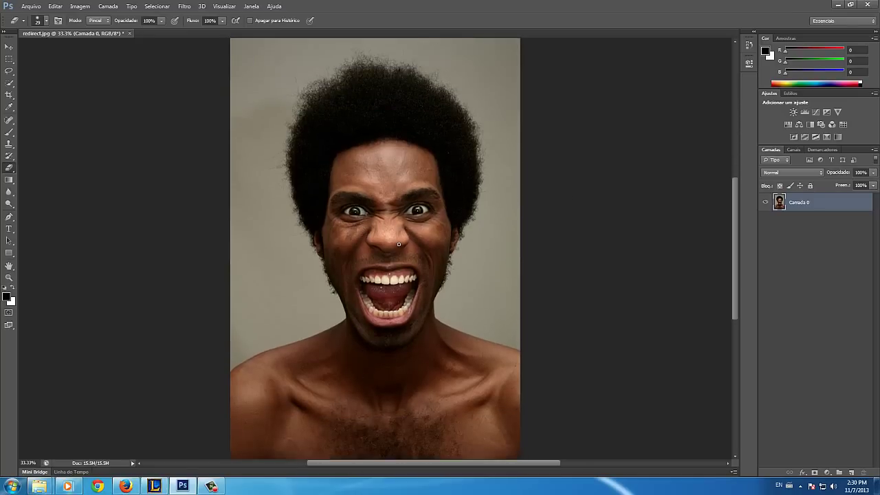
scroll(383, 222, "up", 3)
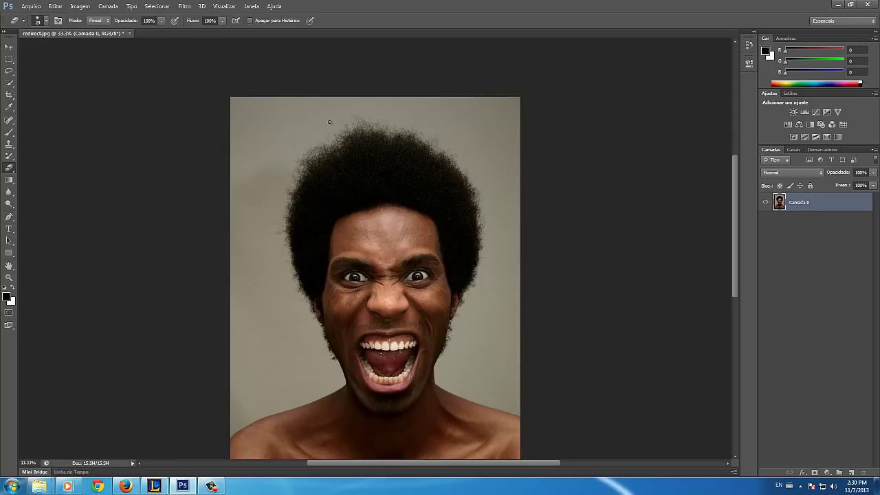
key("ctrl+plus")
key("ctrl+plus")
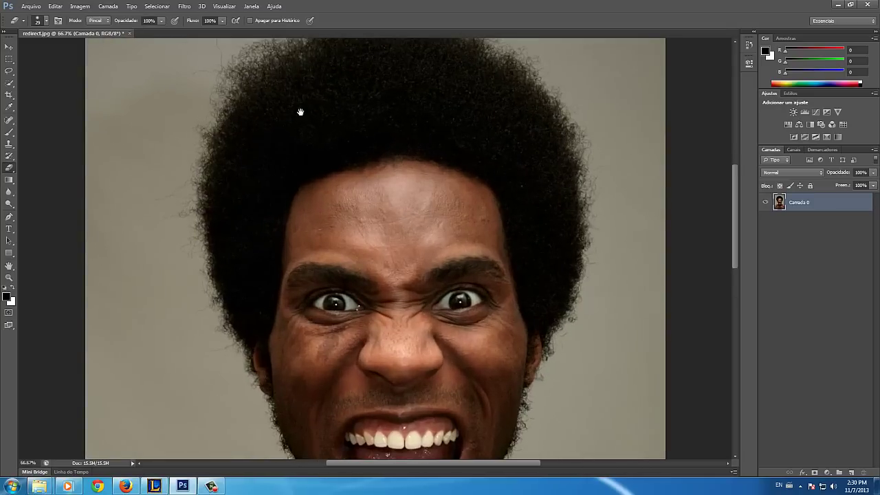
left_click_drag(299, 112, 310, 311)
key("ctrl+minus")
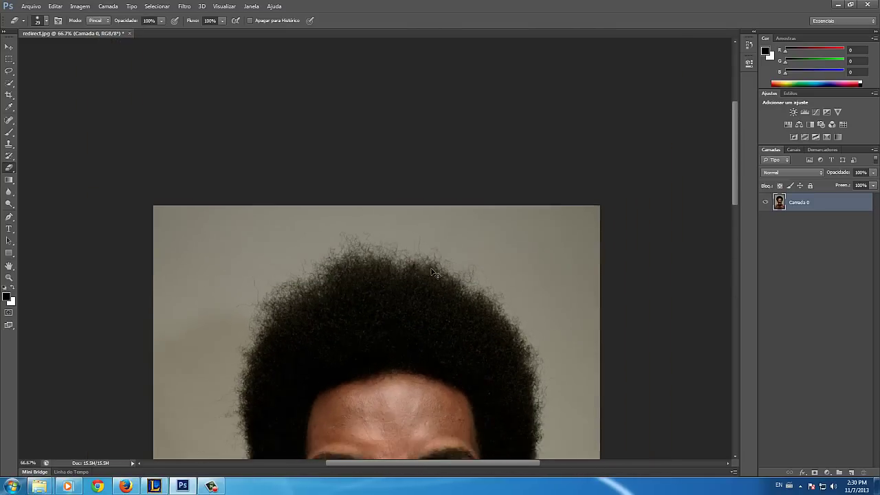
key("ctrl+minus")
left_click_drag(387, 310, 359, 198)
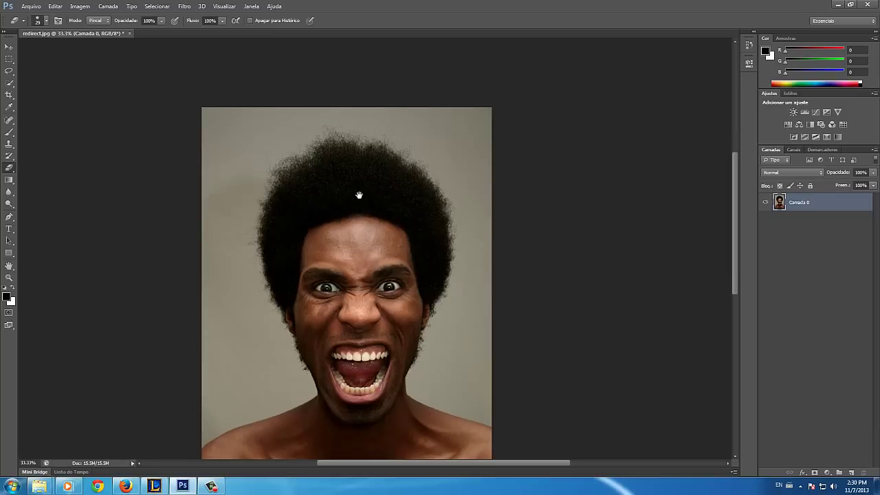
With the Quick Selection tool, brush a selection over the afro and forehead.
left_click(8, 83)
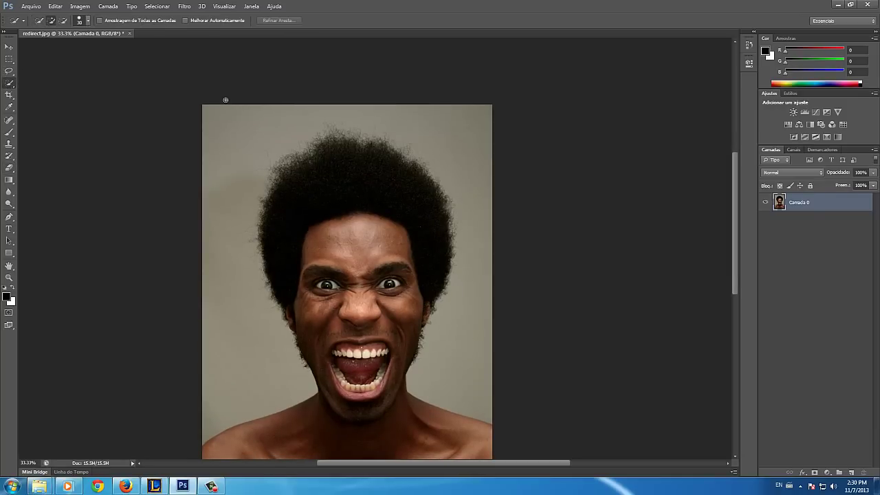
right_click(9, 83)
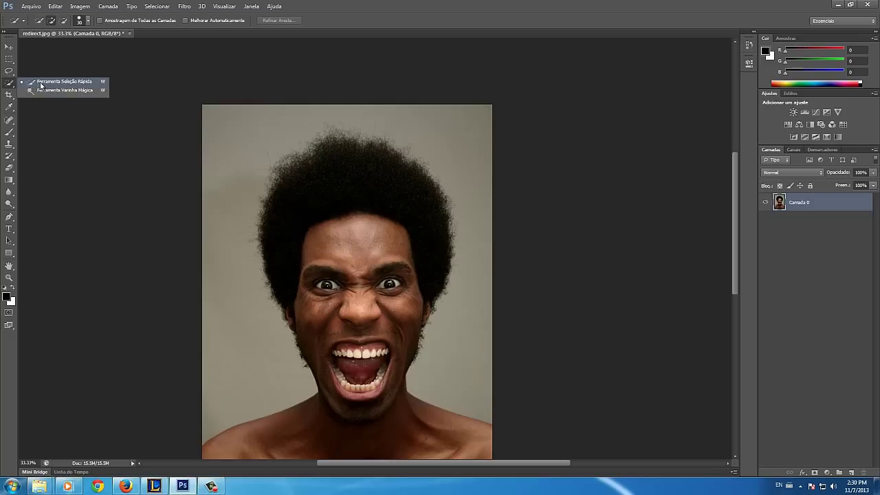
left_click(41, 83)
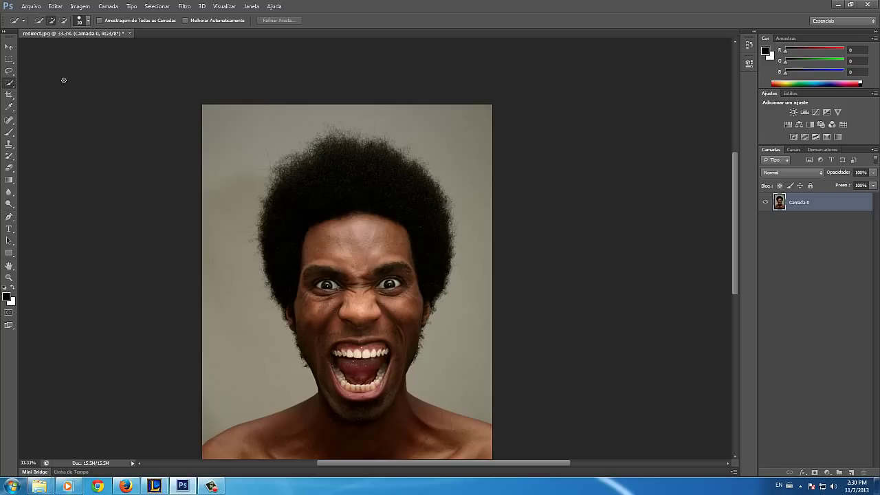
mouse_move(294, 167)
left_mouse_down()
mouse_move(391, 257)
mouse_move(286, 225)
left_mouse_up()
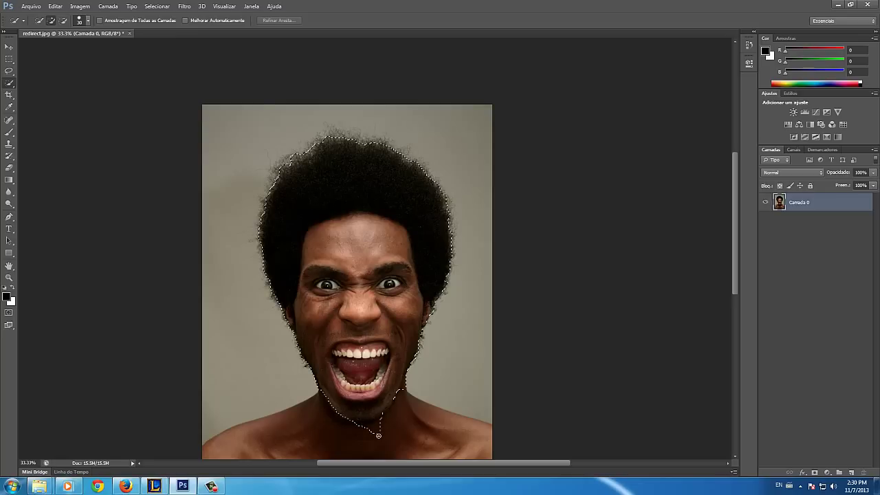
Adjust the view and bring up the selection's context menu.
scroll(295, 247, "up", 2)
scroll(296, 247, "down", 2)
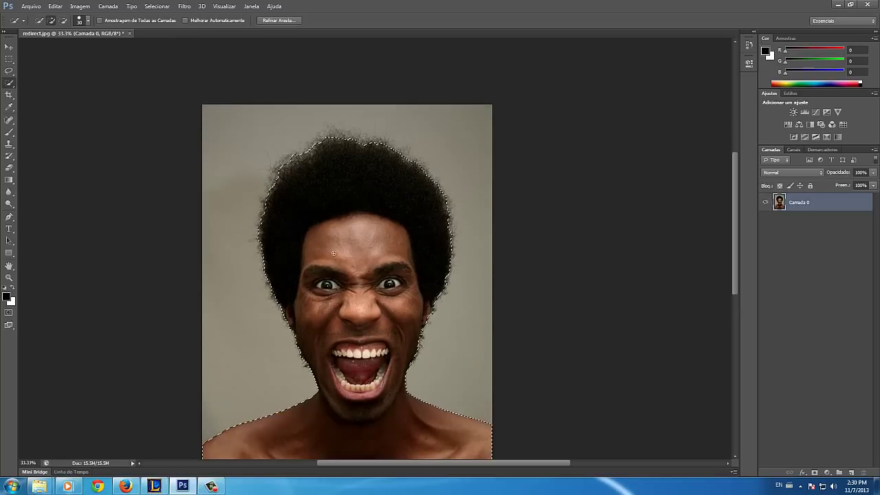
scroll(303, 262, "down", 3)
scroll(310, 273, "up", 2)
scroll(309, 273, "up", 2)
scroll(323, 220, "up", 2)
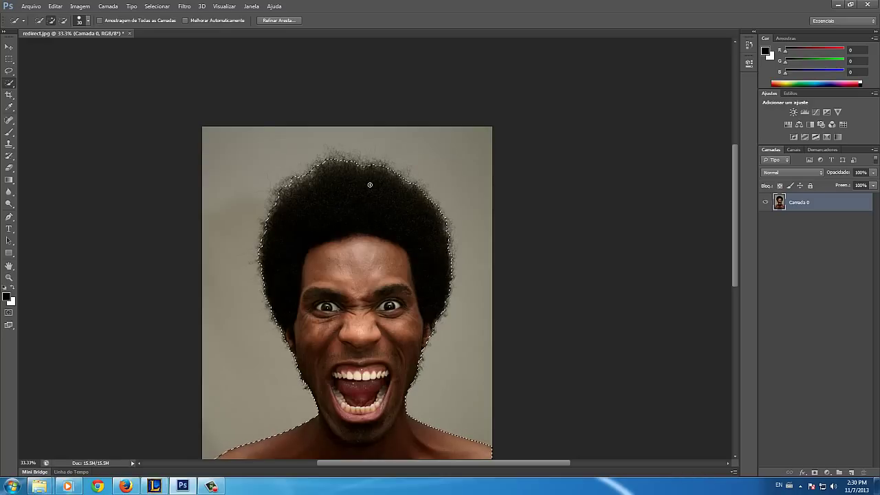
right_click(348, 195)
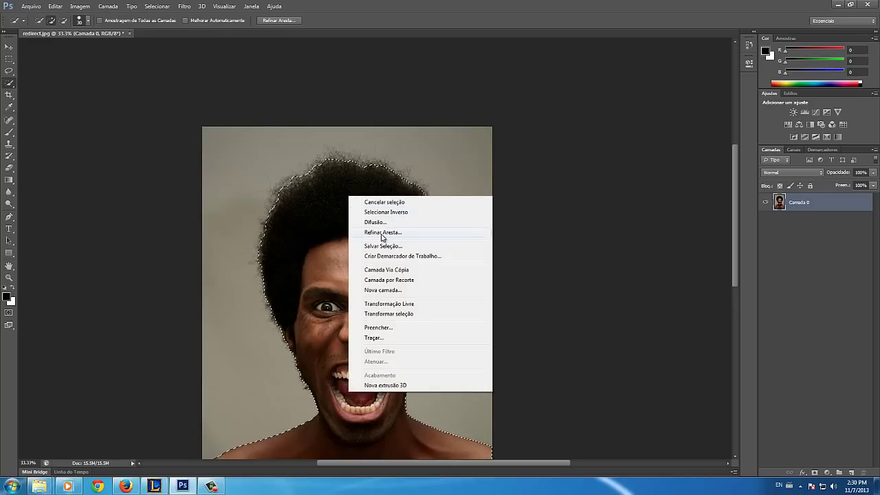
In Refine Edge, brush the top and right hair edges and the hair-neck join.
left_click(383, 234)
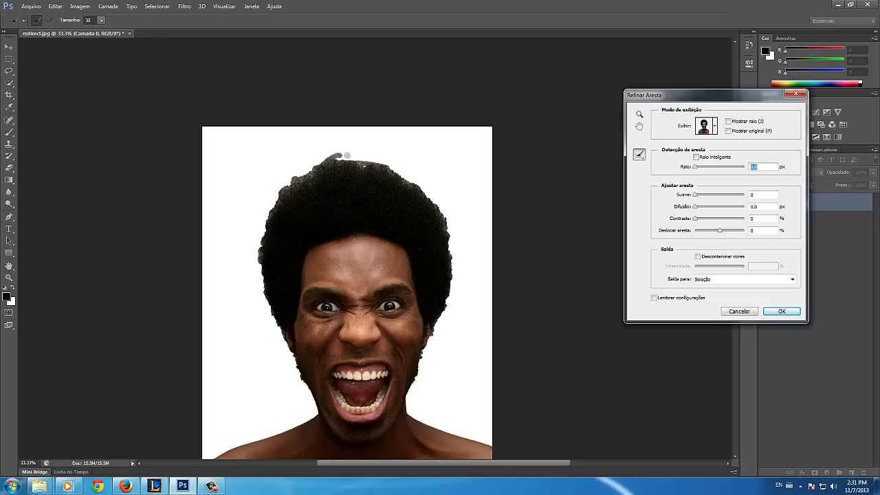
mouse_move(349, 154)
left_mouse_down()
mouse_move(312, 167)
mouse_move(370, 159)
mouse_move(330, 148)
mouse_move(416, 182)
mouse_move(411, 172)
left_mouse_up()
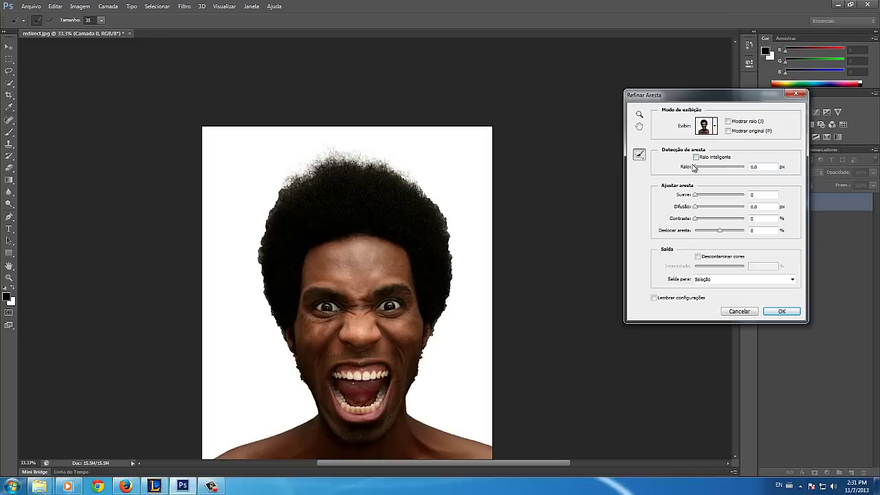
mouse_move(695, 166)
left_mouse_down()
mouse_move(706, 166)
mouse_move(695, 167)
left_mouse_up()
mouse_move(390, 162)
left_mouse_down()
mouse_move(432, 196)
mouse_move(453, 252)
mouse_move(443, 323)
mouse_move(448, 210)
mouse_move(412, 177)
mouse_move(388, 171)
mouse_move(433, 213)
left_mouse_up()
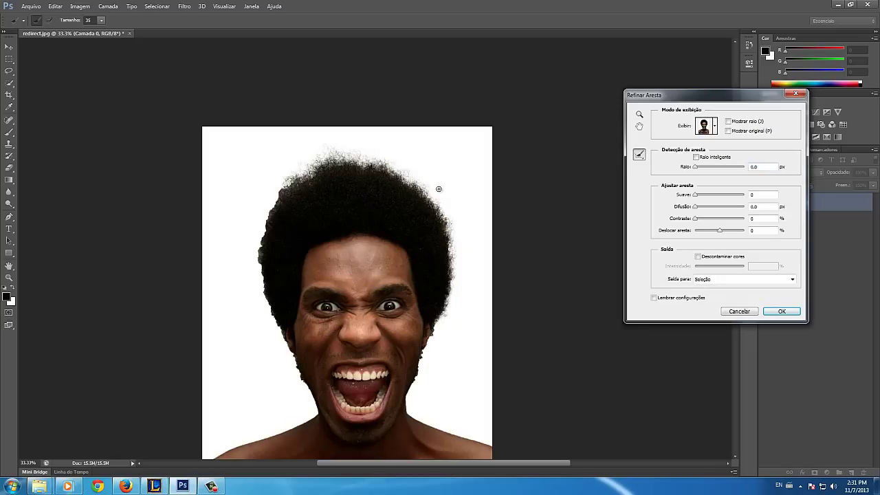
scroll(440, 193, "down", 1)
mouse_move(446, 279)
left_mouse_down()
mouse_move(433, 311)
mouse_move(458, 244)
mouse_move(459, 216)
mouse_move(446, 189)
left_mouse_up()
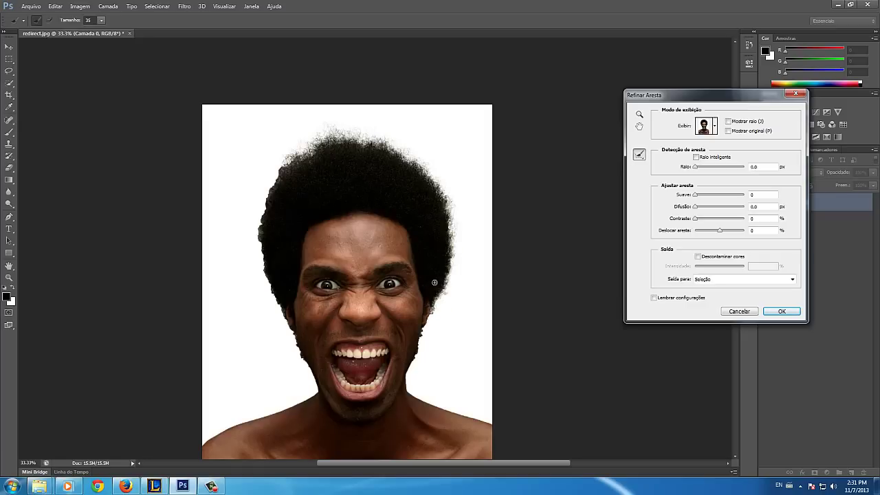
scroll(434, 282, "down", 2)
left_click_drag(431, 272, 420, 326)
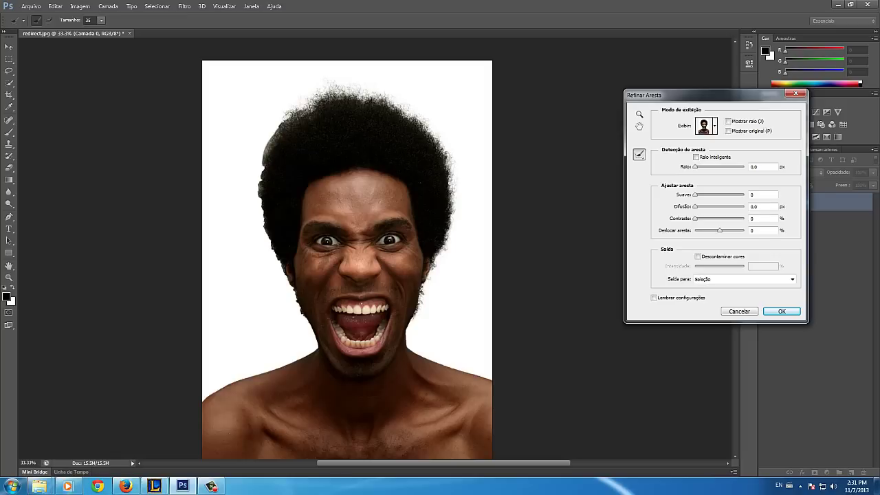
Refine the left hair, jaw, top of the afro and right neck edges.
left_click_drag(282, 110, 258, 192)
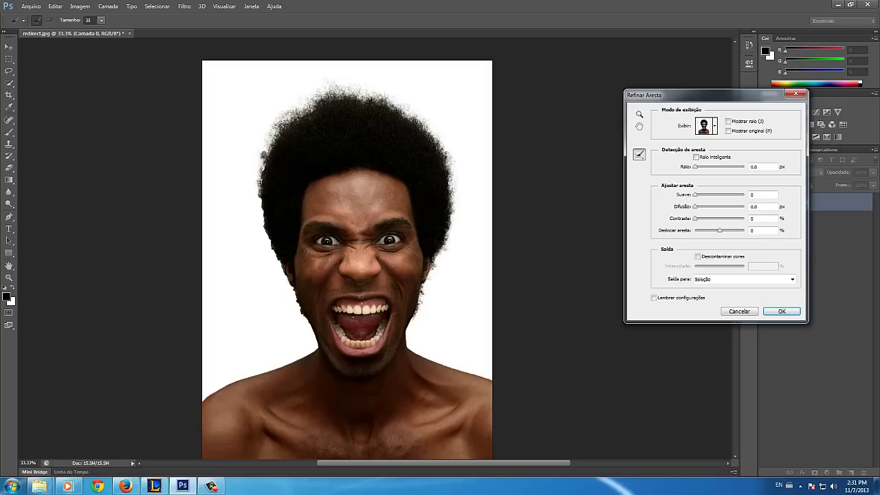
mouse_move(260, 157)
left_mouse_down()
mouse_move(261, 210)
mouse_move(293, 283)
left_mouse_up()
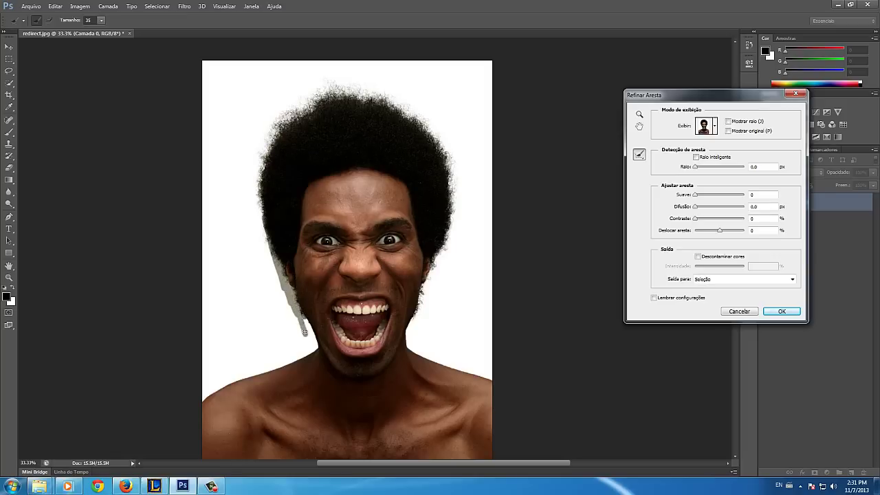
mouse_move(293, 282)
left_mouse_down()
mouse_move(308, 335)
mouse_move(289, 275)
left_mouse_up()
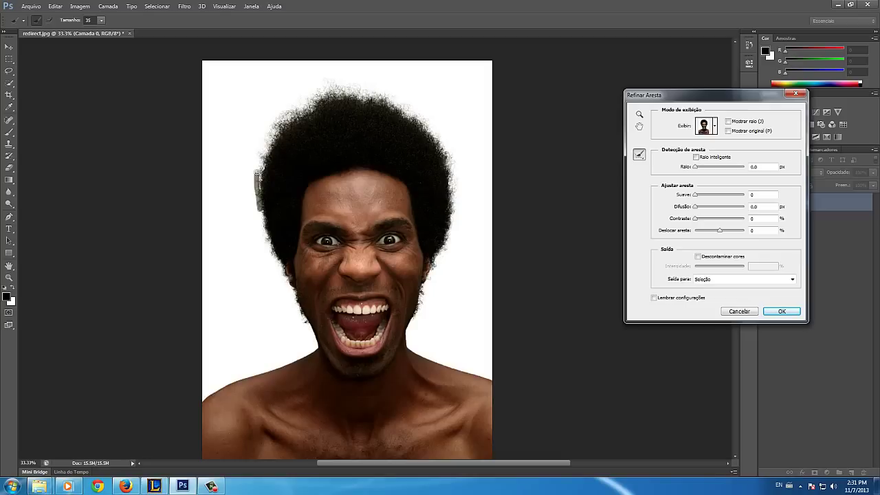
mouse_move(264, 215)
left_mouse_down()
mouse_move(256, 169)
mouse_move(254, 224)
mouse_move(268, 180)
left_mouse_up()
left_click_drag(275, 119, 390, 118)
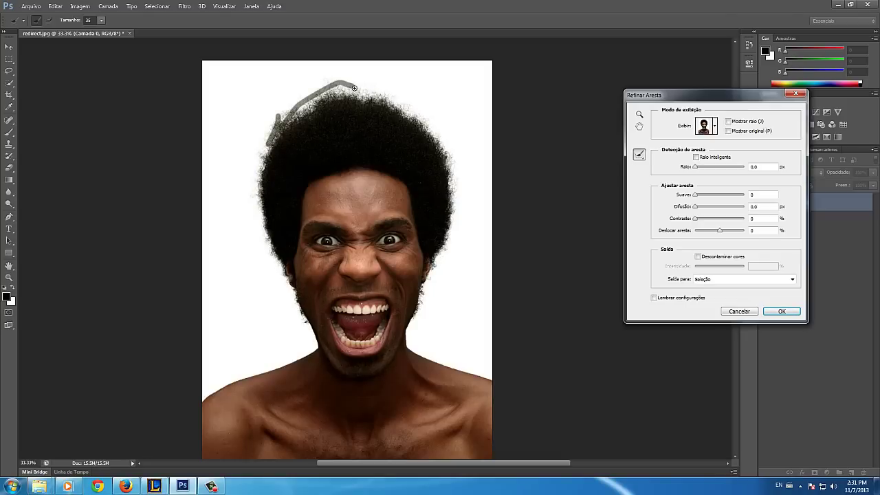
left_click_drag(290, 110, 350, 103)
scroll(413, 206, "down", 2)
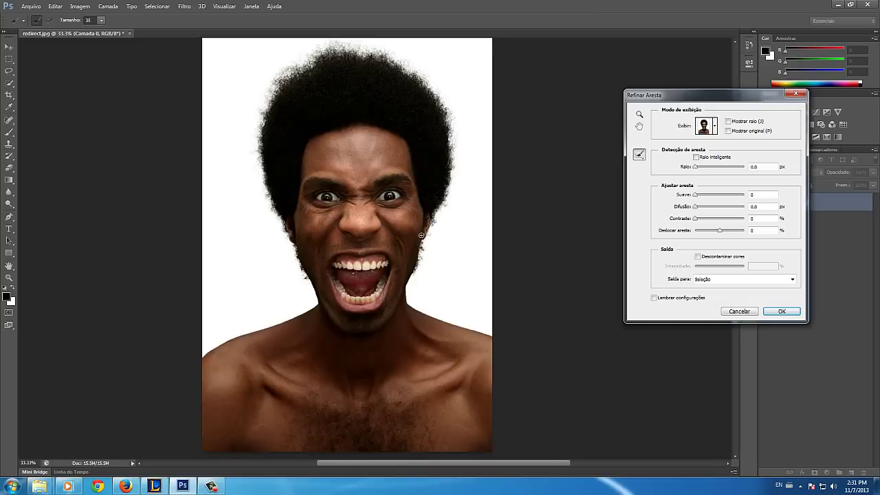
left_click_drag(422, 234, 415, 290)
left_click_drag(428, 220, 419, 278)
left_click_drag(265, 168, 312, 297)
left_click(719, 279)
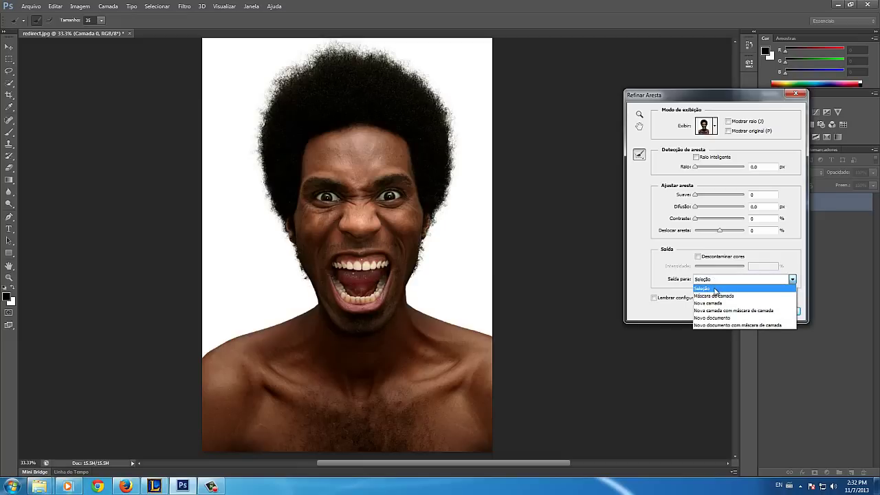
Output the refined edge as a layer mask, then copy the masked man onto Camada 1.
left_click(726, 296)
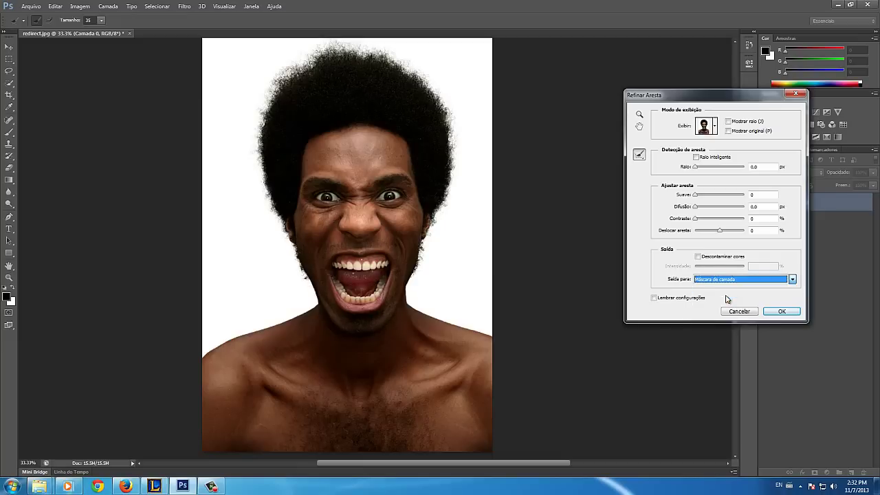
left_click(790, 312)
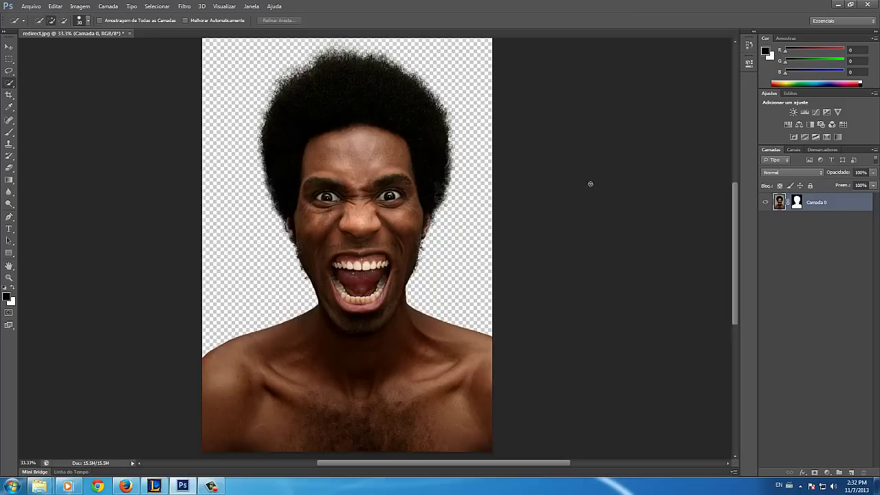
scroll(418, 173, "up", 2)
scroll(422, 176, "up", 1)
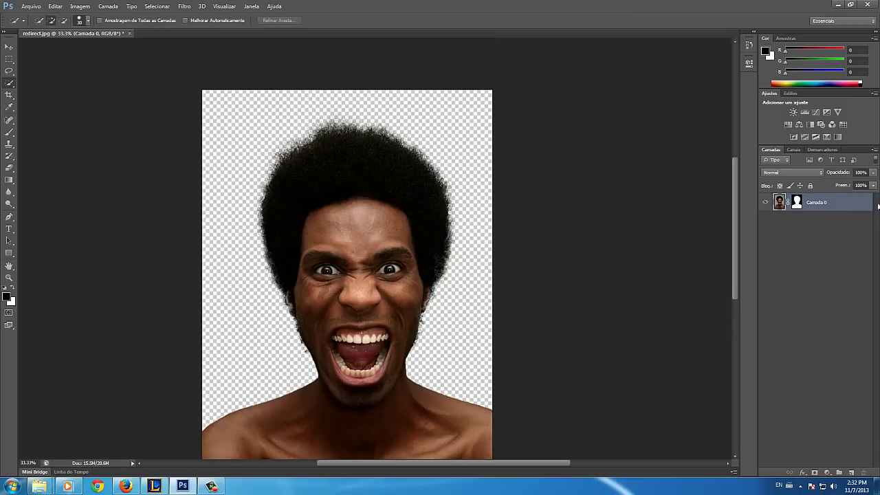
left_click(797, 202, "ctrl")
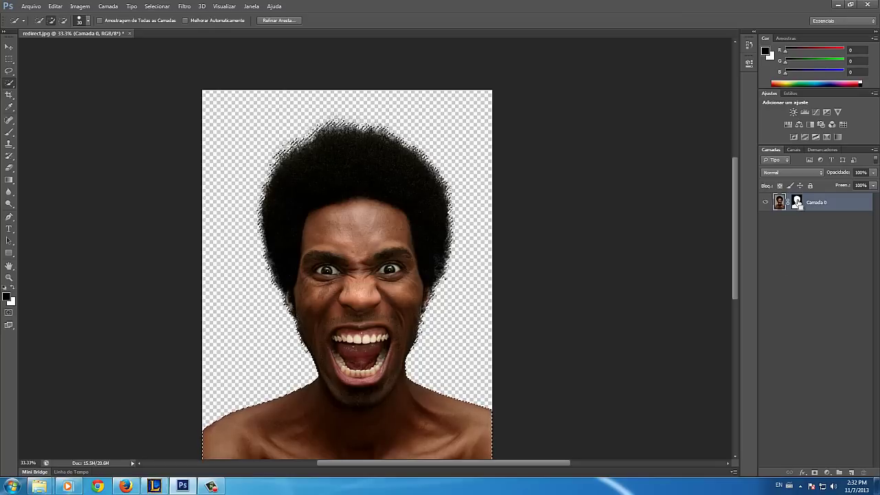
key("ctrl+j")
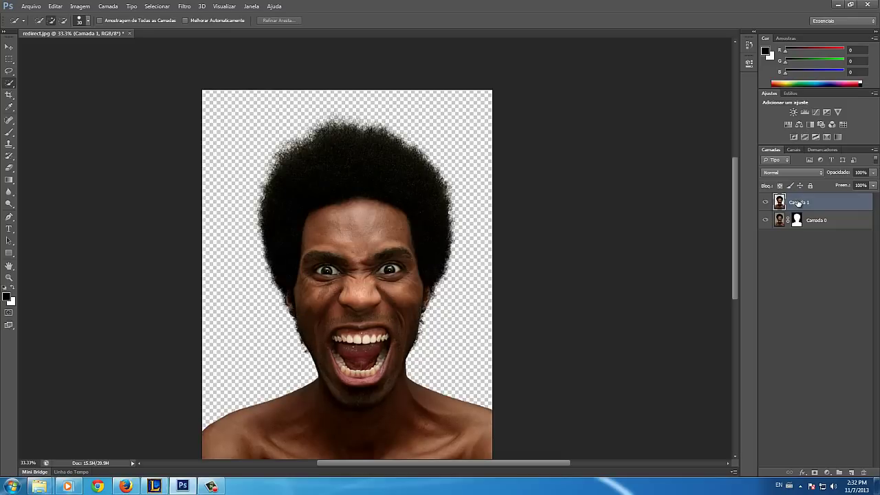
Hide Camada 0 with its eye icon, leaving Camada 1 visible.
left_click(765, 220)
scroll(454, 200, "down", 1)
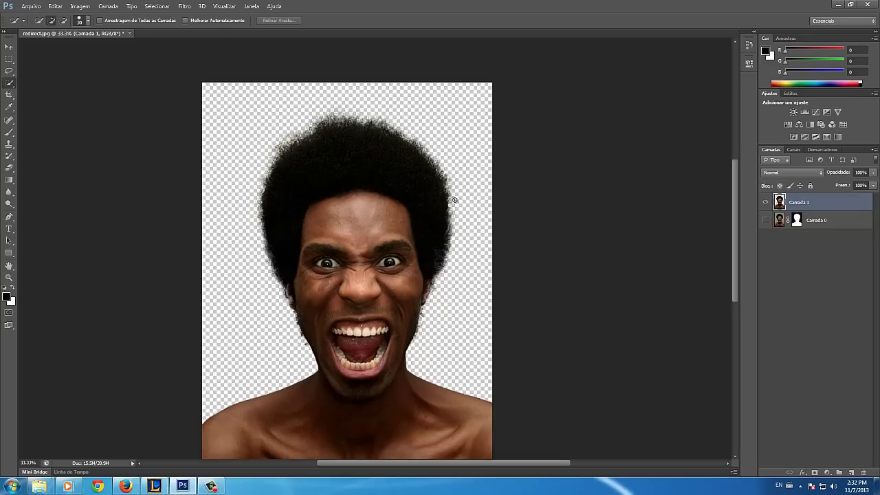
scroll(454, 200, "down", 2)
scroll(447, 200, "down", 2)
scroll(420, 198, "down", 3)
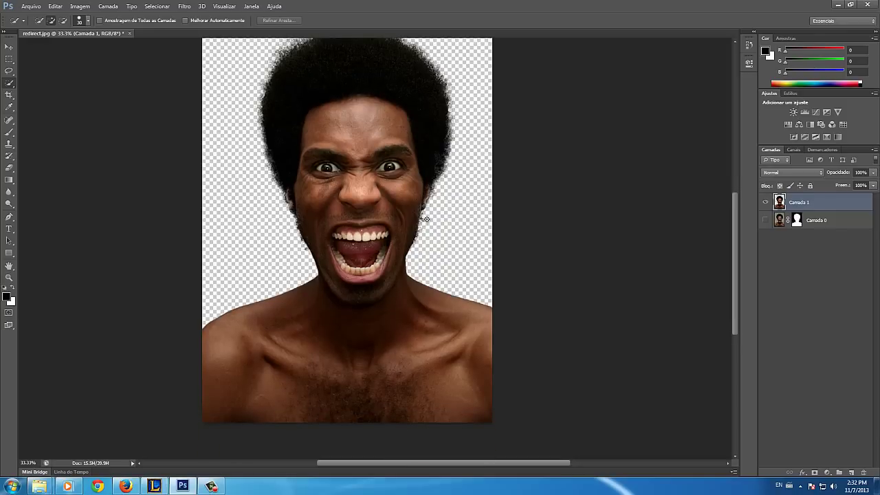
scroll(426, 219, "up", 3)
scroll(421, 203, "up", 3)
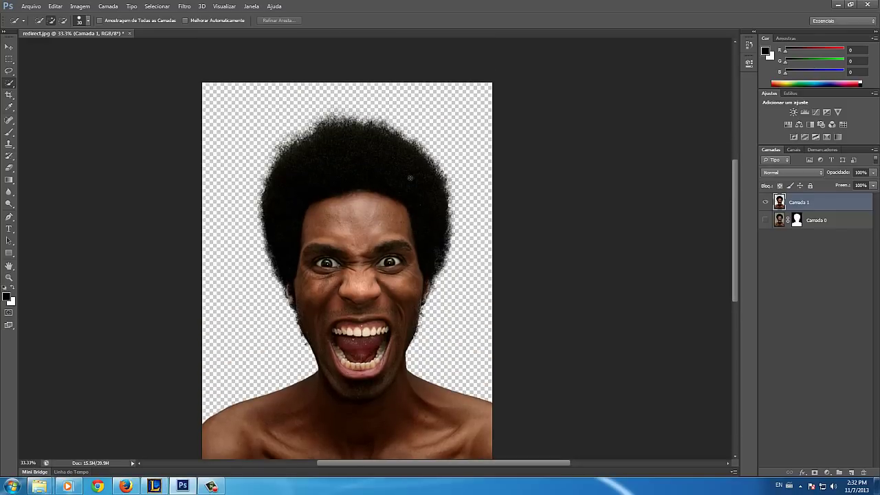
left_click(213, 487)
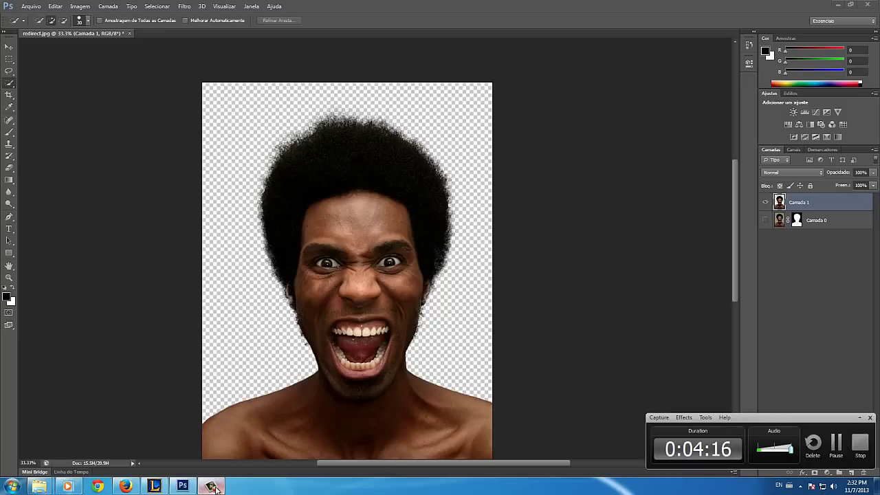
left_click(213, 487)
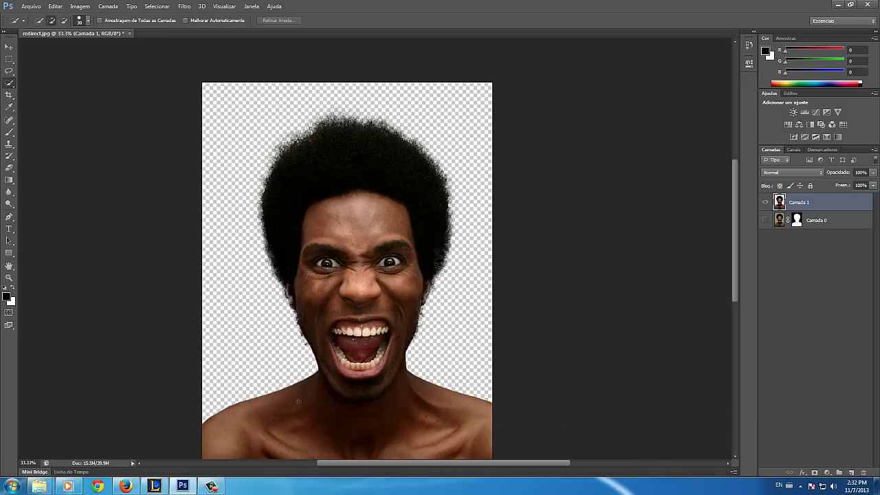
Zoom to 100% on the face and scroll to inspect the mouth.
key("ctrl+1")
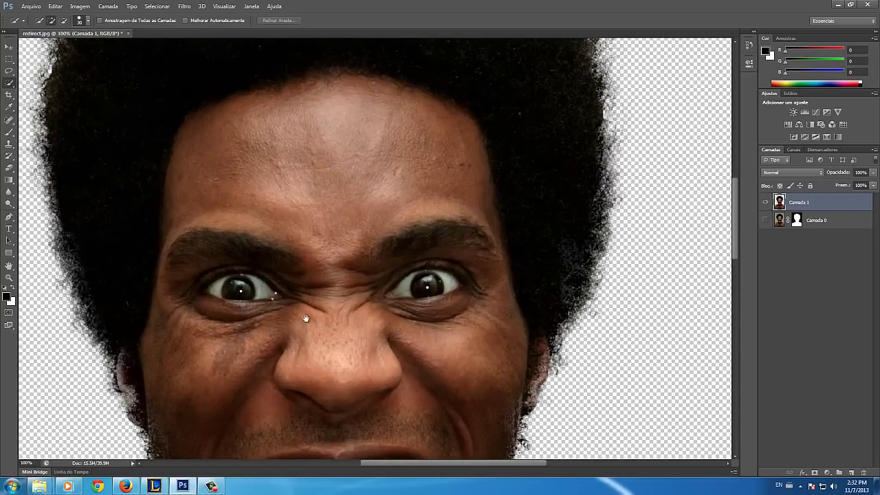
scroll(305, 318, "down", 5)
scroll(376, 193, "down", 2)
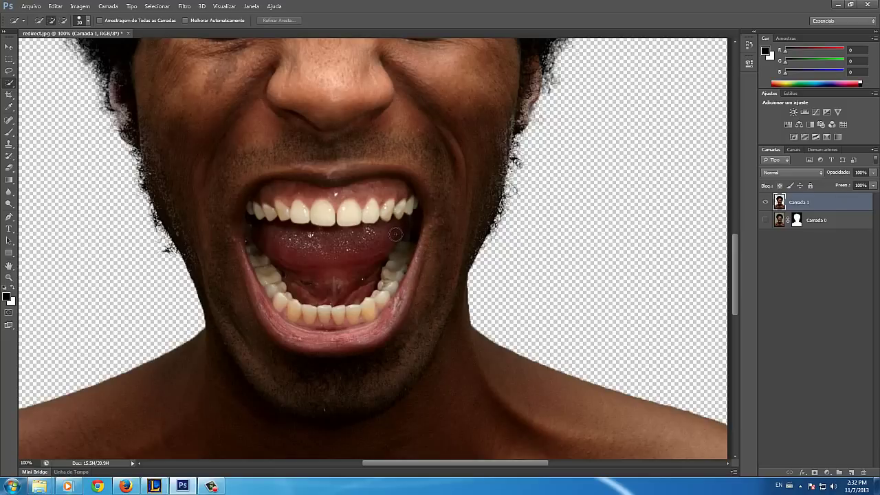
scroll(333, 238, "up", 1)
scroll(319, 241, "up", 3)
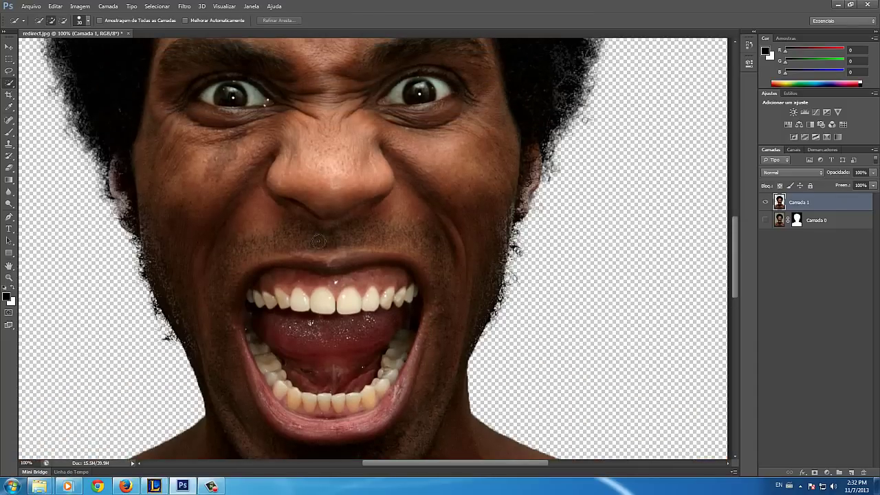
scroll(410, 237, "down", 2)
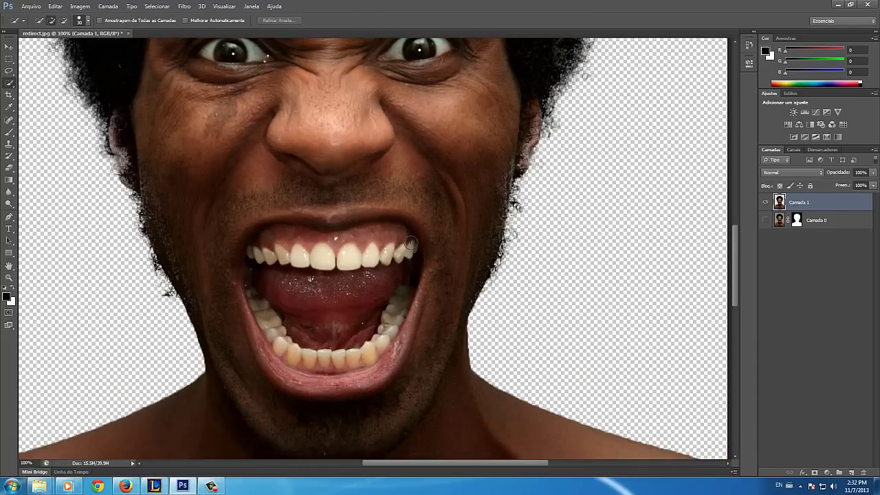
scroll(410, 237, "down", 2)
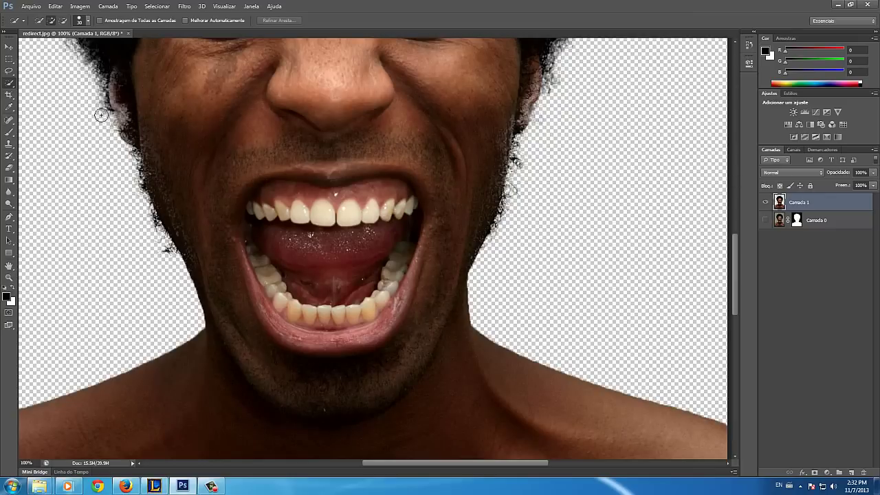
Pick the Eraser tool and enter Quick Mask mode.
key("e")
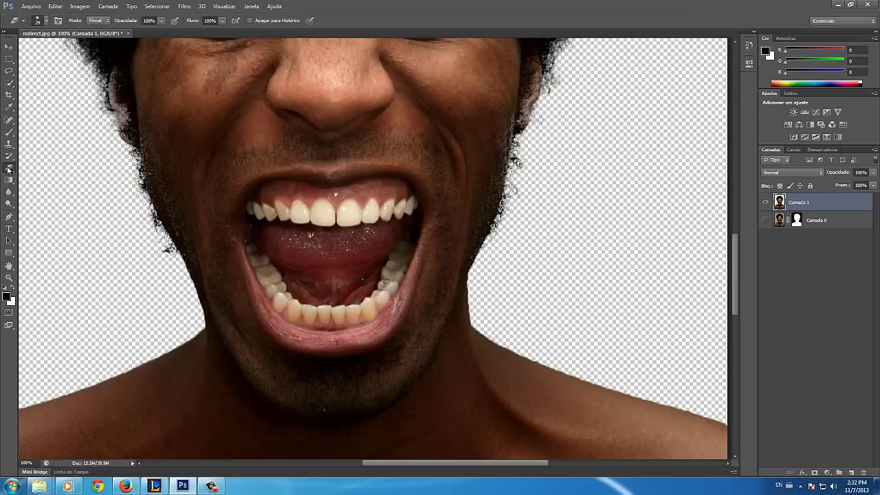
right_click(9, 168)
left_click(33, 171)
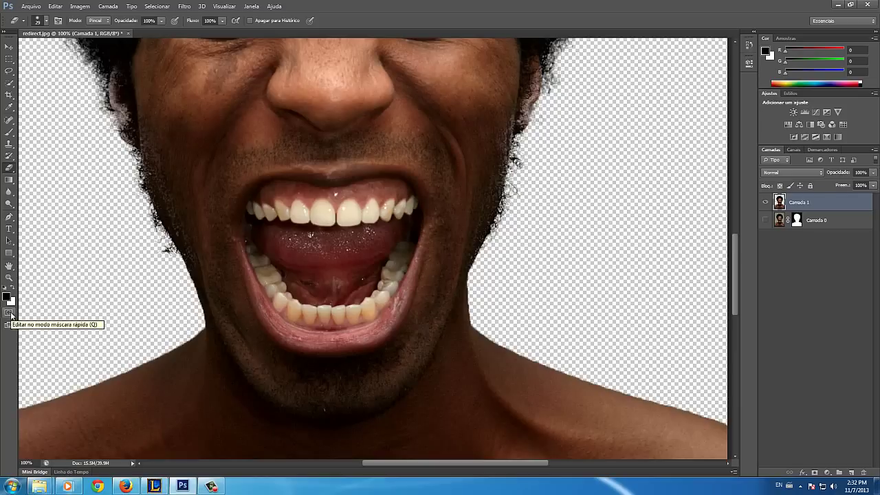
left_click(9, 313)
key("x")
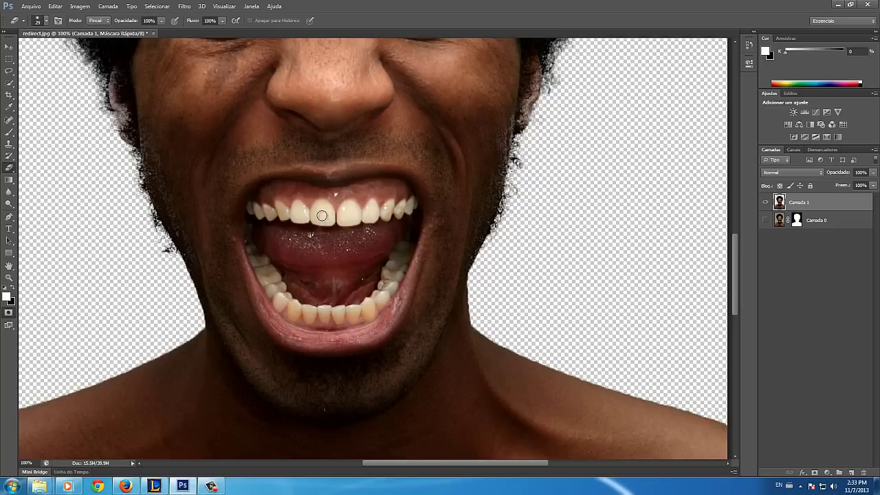
Paint quick mask across the upper teeth, then convert it to a selection.
mouse_move(320, 208)
left_mouse_down()
mouse_move(314, 213)
mouse_move(325, 220)
mouse_move(295, 214)
mouse_move(303, 216)
left_mouse_up()
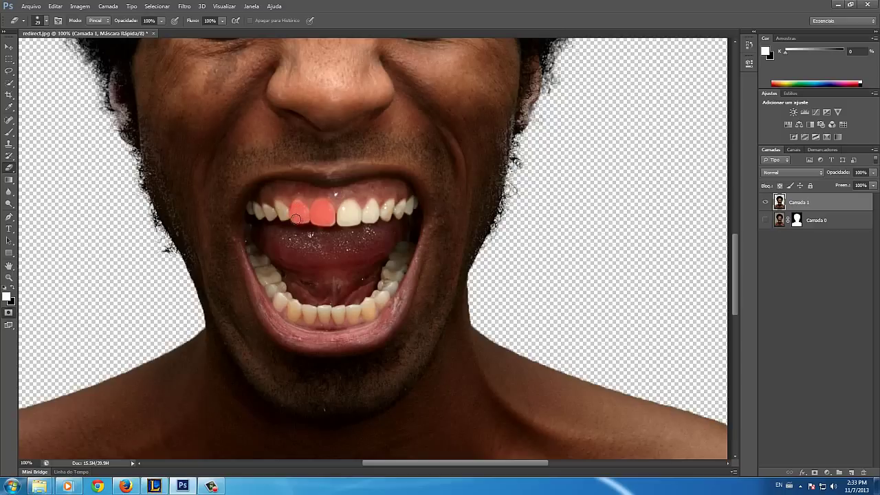
left_click_drag(281, 208, 259, 212)
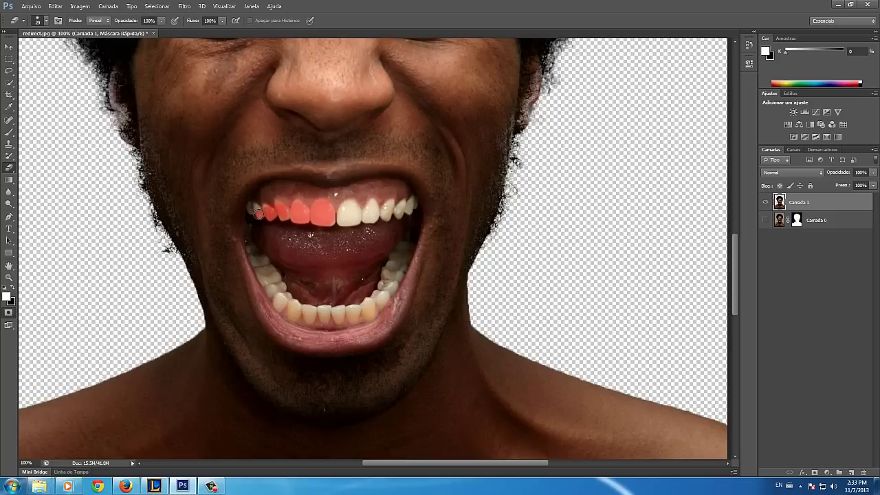
left_click_drag(260, 214, 254, 211)
left_click_drag(337, 219, 408, 209)
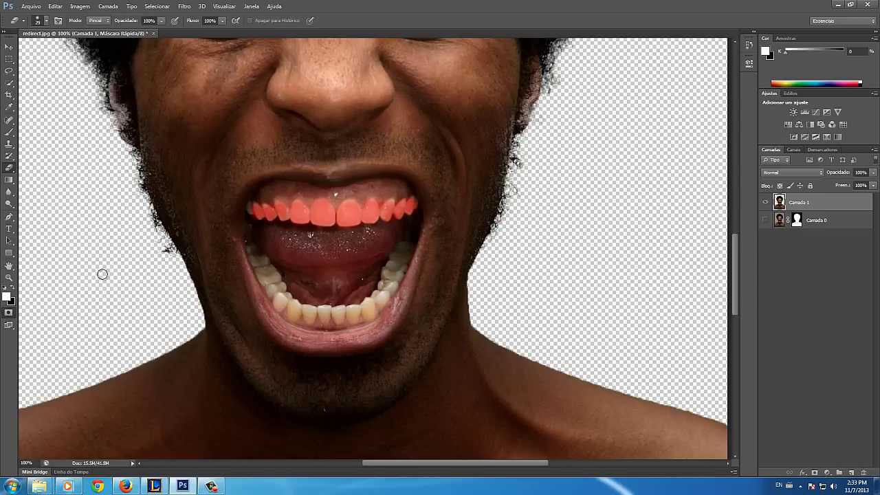
key("q")
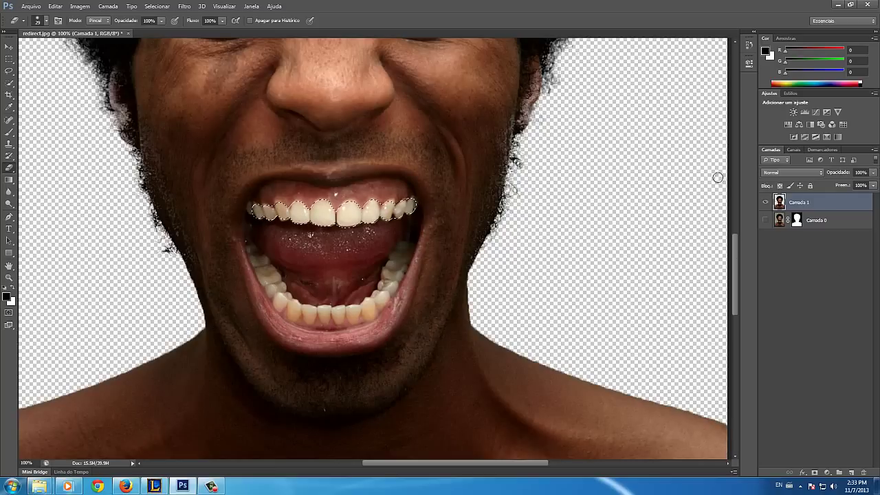
Whiten the selected upper teeth with Hue/Saturation Lightness about +28, then deselect.
key("ctrl+u")
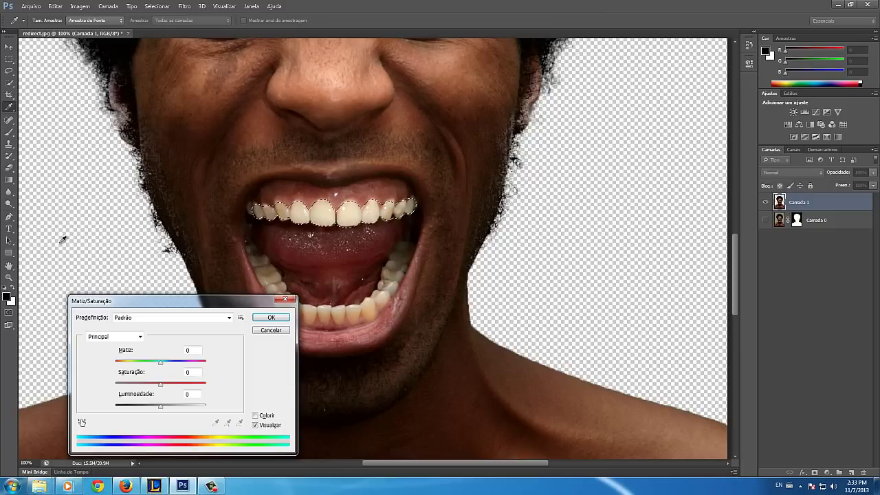
mouse_move(160, 406)
left_mouse_down()
mouse_move(196, 411)
mouse_move(163, 408)
mouse_move(172, 407)
left_mouse_up()
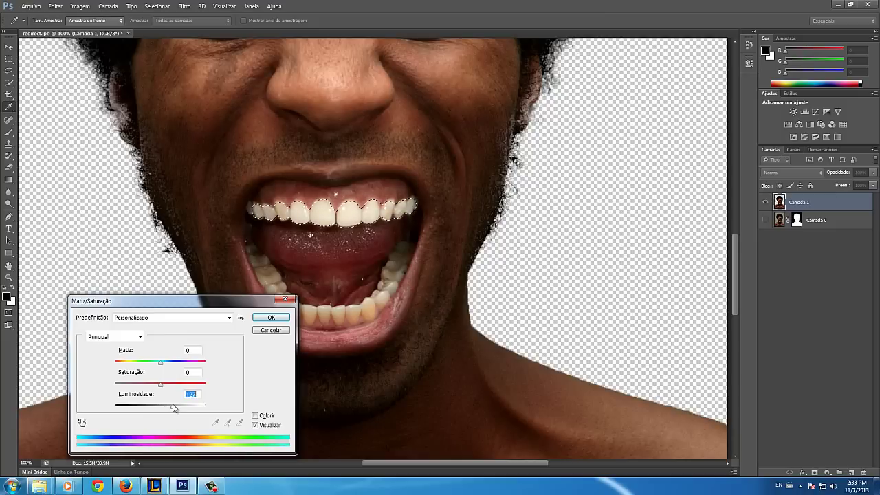
left_click(275, 317)
key("ctrl+d")
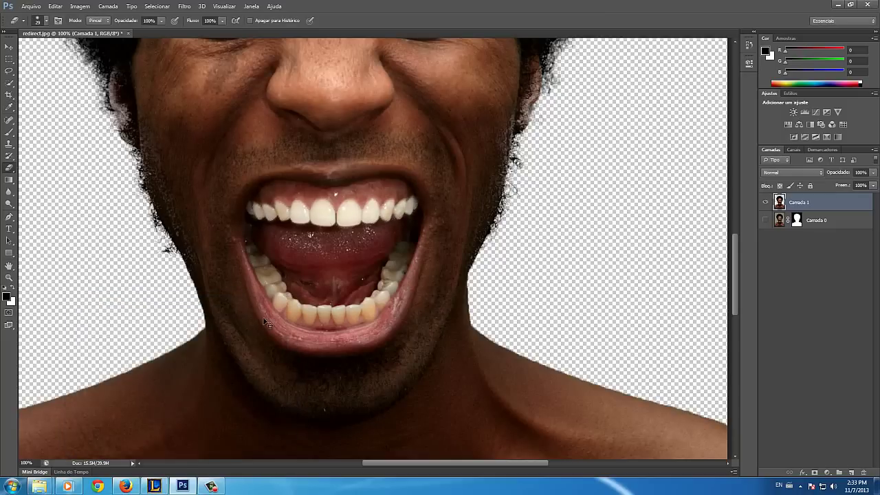
key("ctrl+minus")
key("ctrl+minus")
key("ctrl+minus")
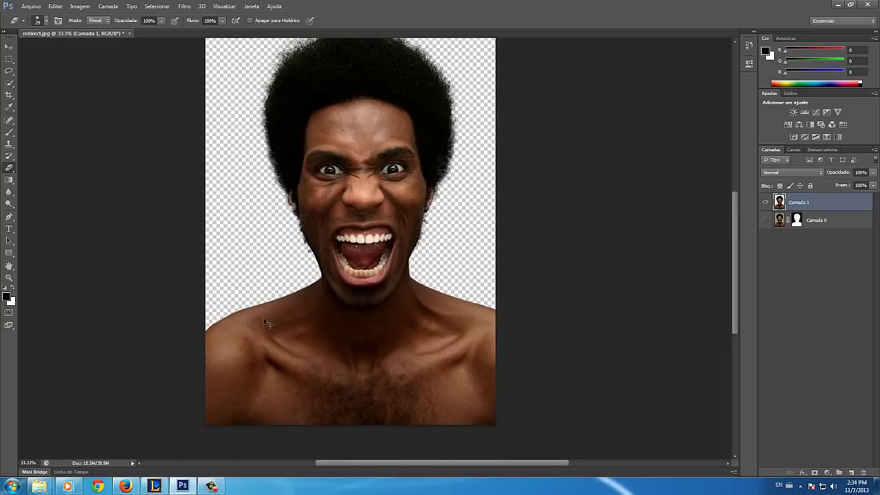
key("ctrl+plus")
left_click(767, 221)
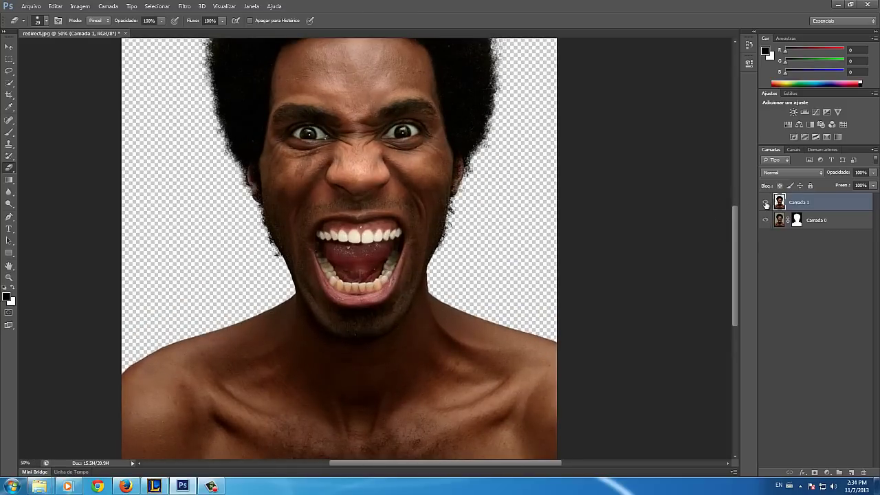
left_click(766, 202)
left_click(766, 202)
left_click(766, 202)
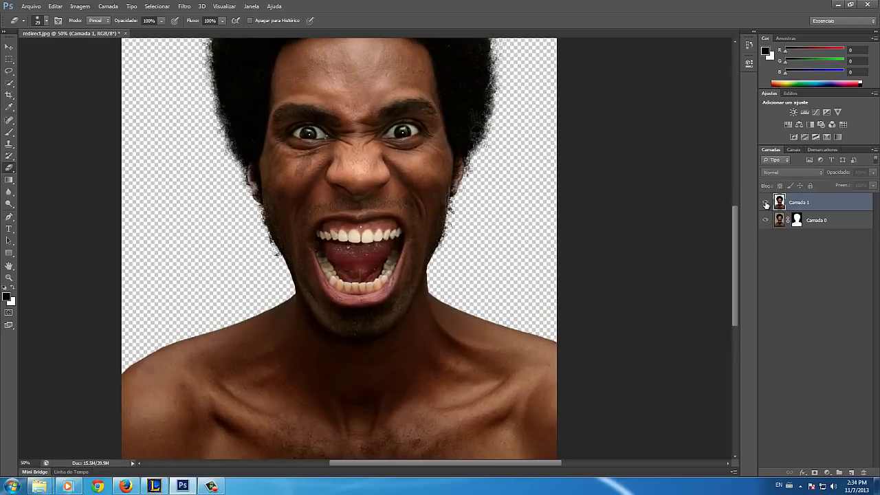
left_click(765, 202)
left_click(765, 220)
key("ctrl+plus")
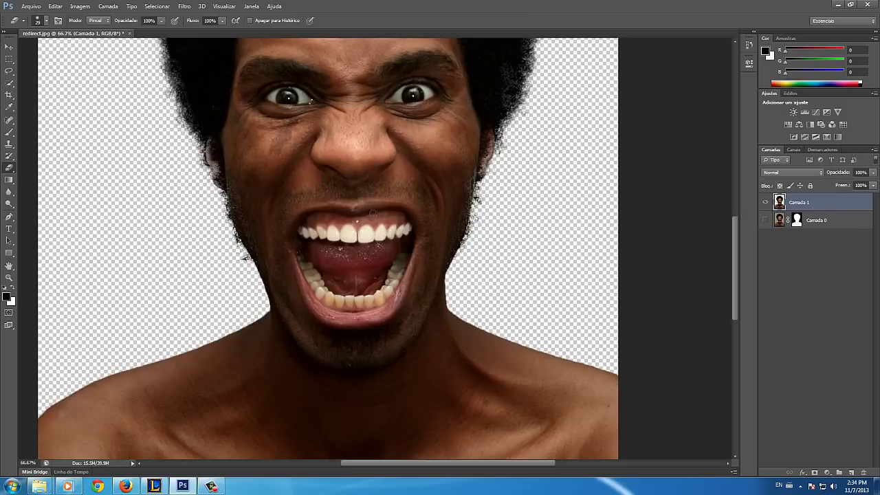
scroll(370, 222, "up", 1)
scroll(330, 227, "up", 2)
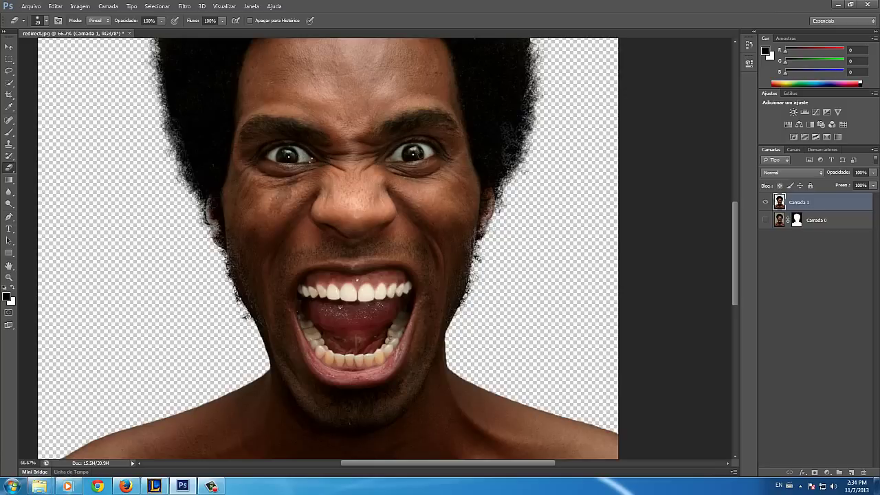
scroll(413, 162, "up", 2)
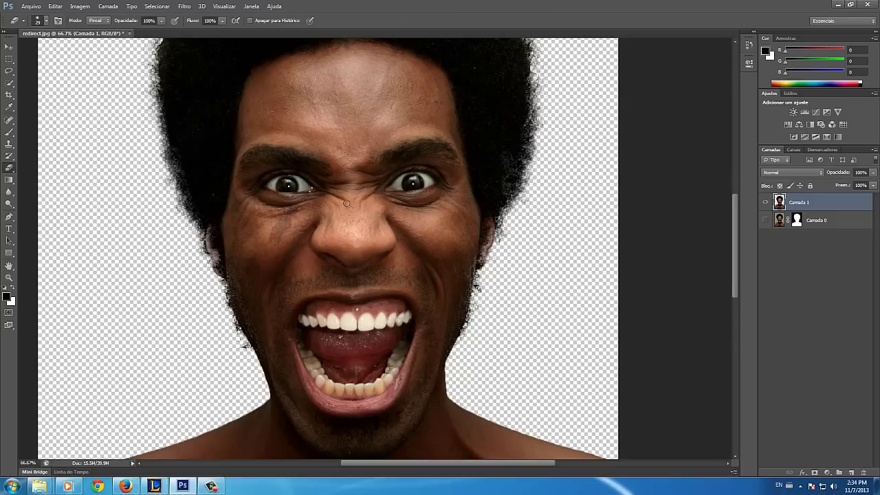
key("ctrl+z")
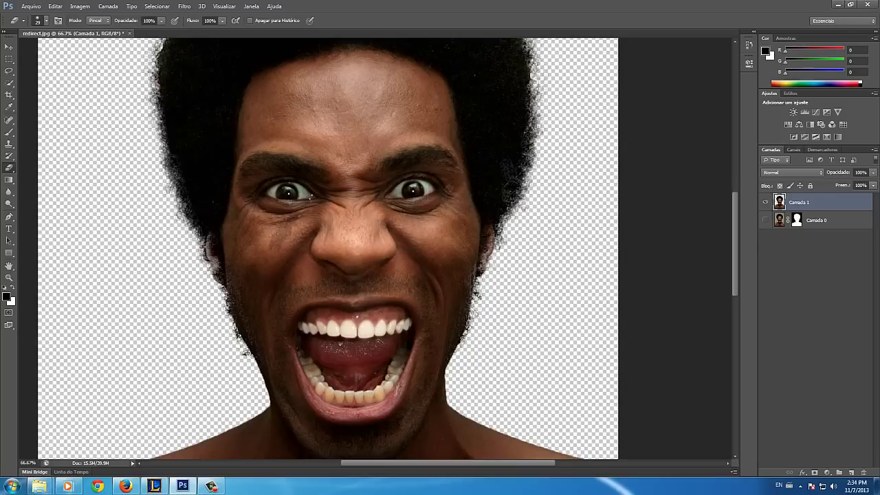
scroll(385, 229, "down", 5)
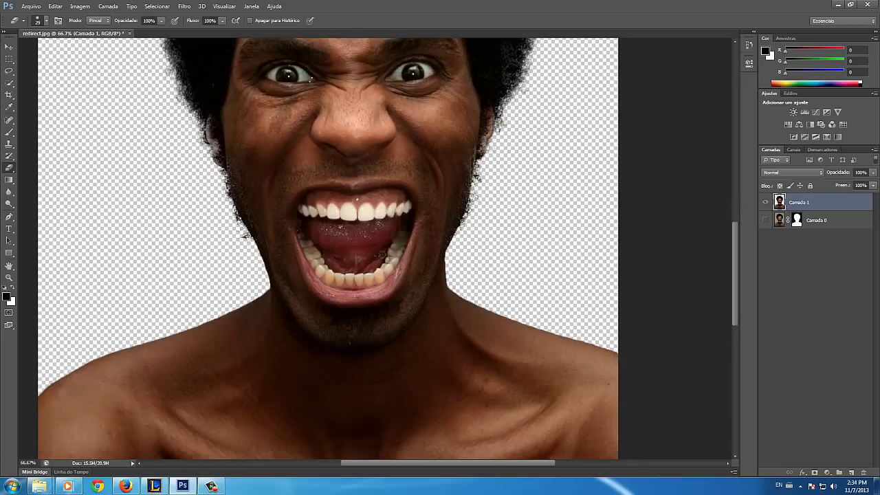
scroll(380, 257, "up", 3)
scroll(380, 258, "up", 2)
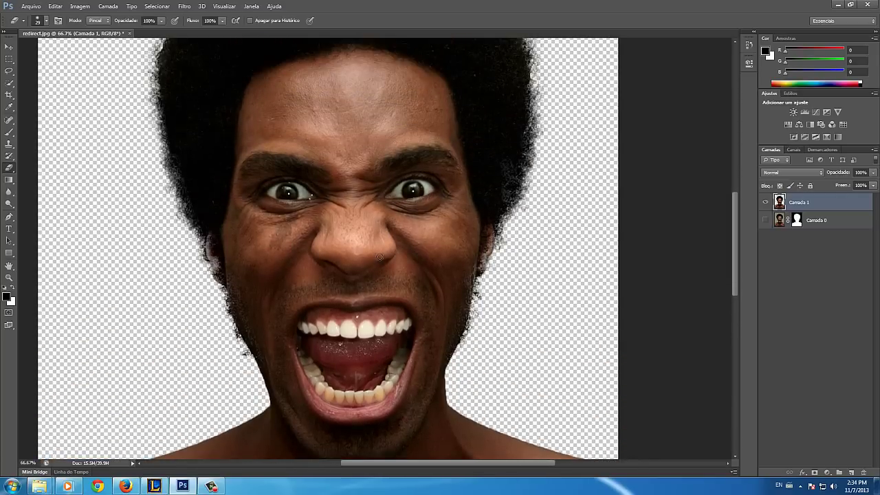
scroll(379, 257, "up", 2)
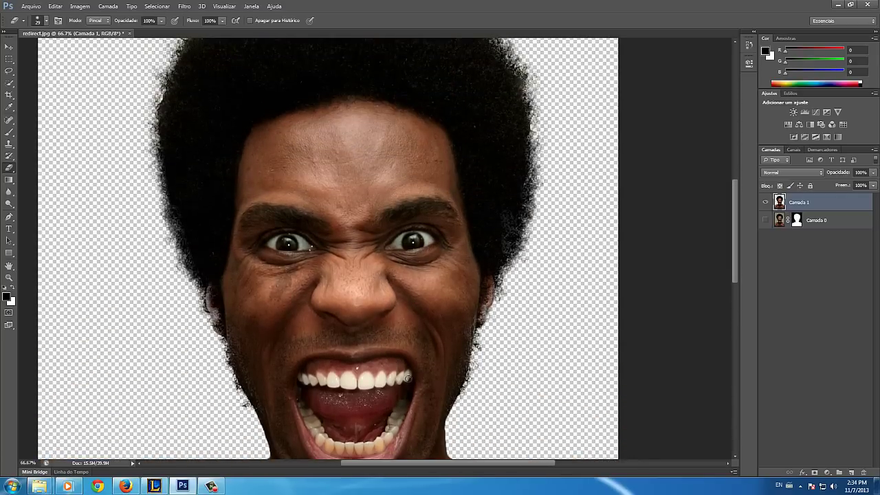
key("ctrl+minus")
key("ctrl+minus")
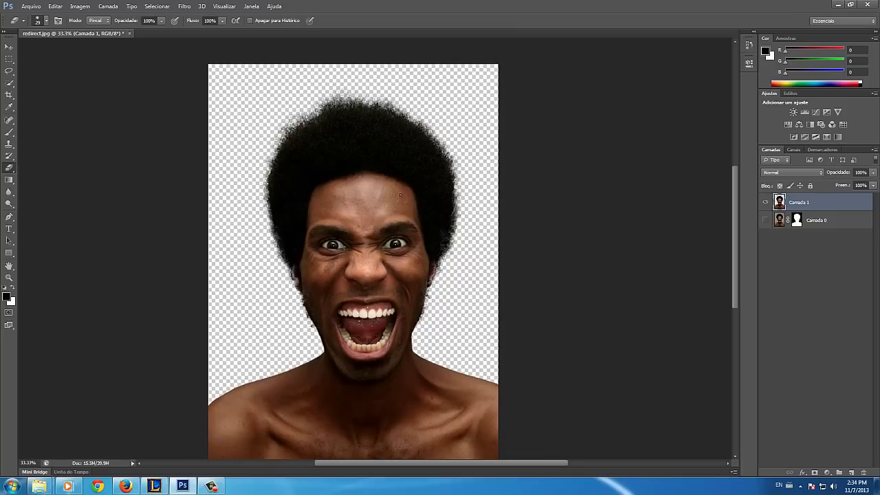
Return to the Creative Tutoriais Facebook page in Firefox and open the 'O você tem feito?' status box.
left_click(125, 486)
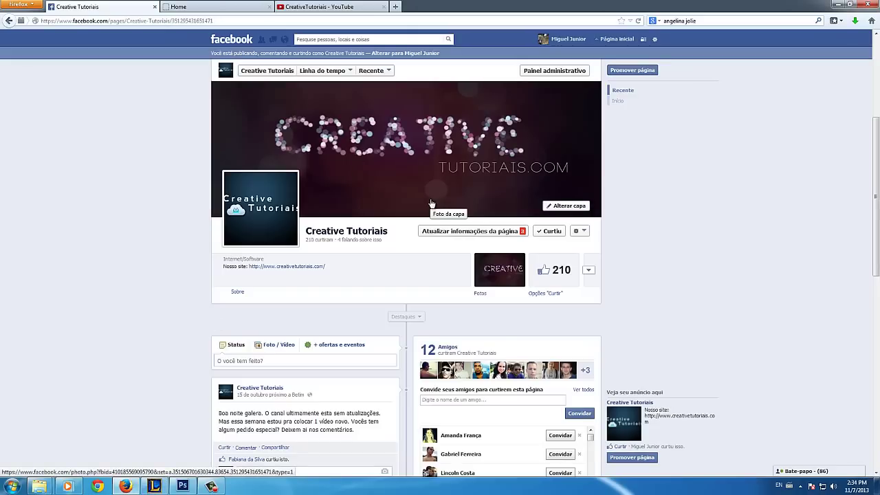
scroll(252, 285, "down", 3)
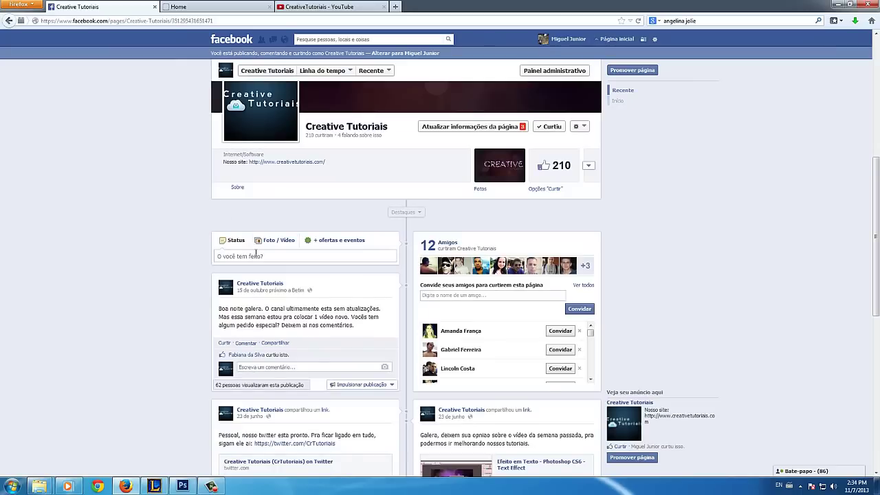
left_click(255, 255)
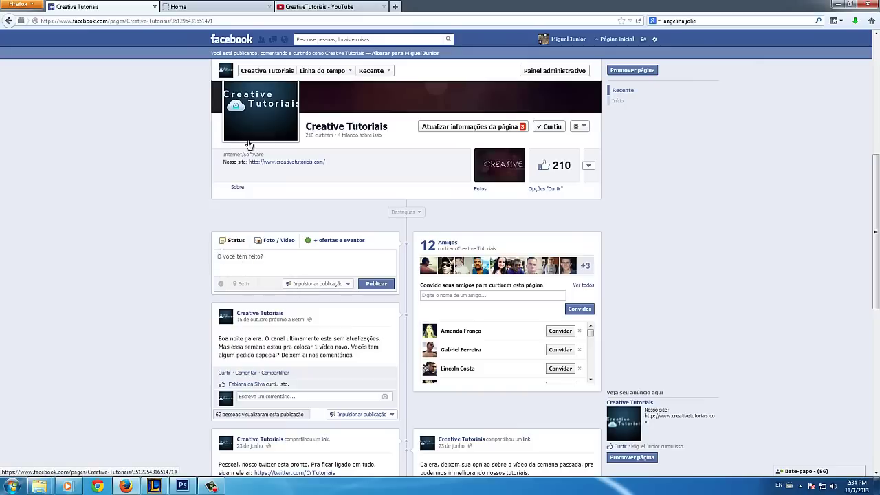
Glance over the CreativeTutoriais YouTube and Home tabs, then return to the Facebook tab.
left_click(284, 6)
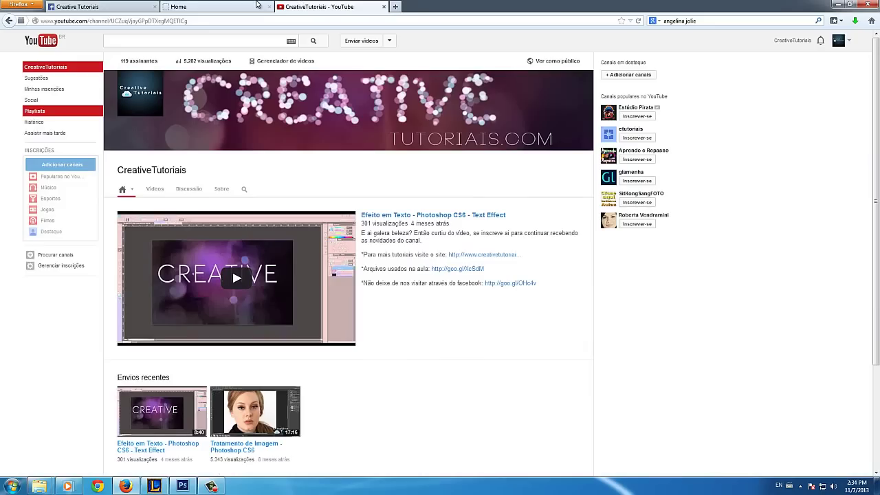
left_click(257, 5)
left_click(323, 6)
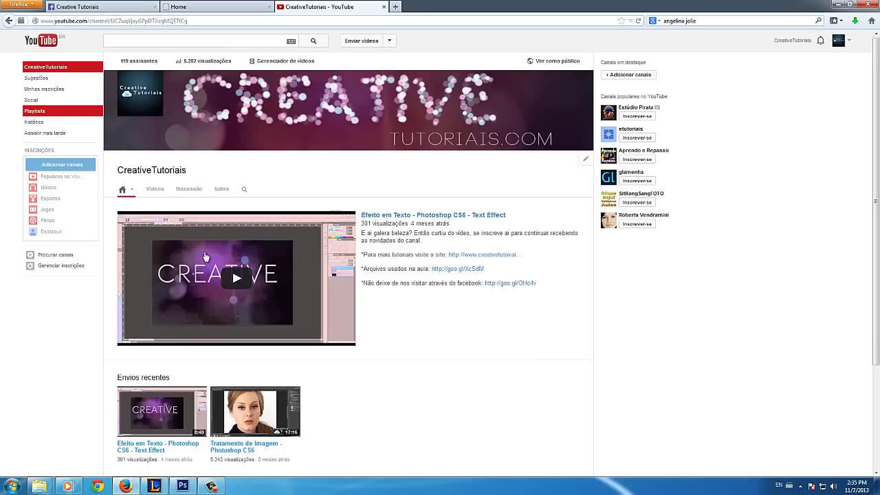
left_click(103, 7)
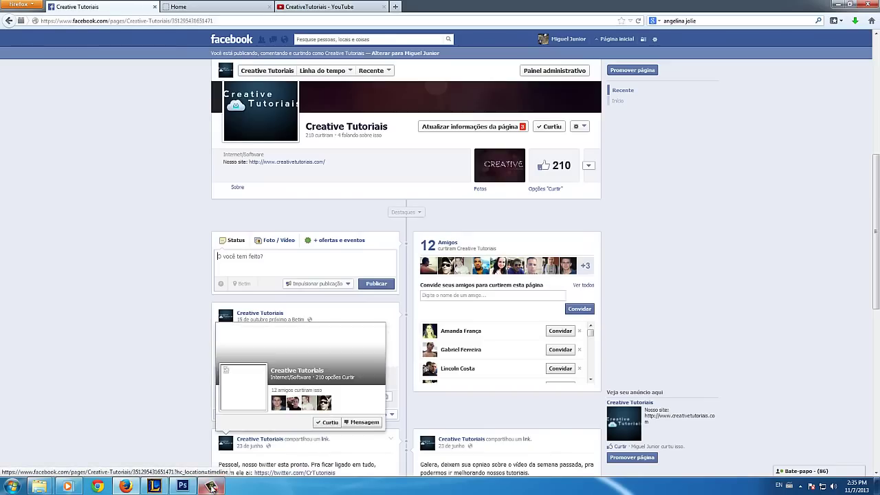